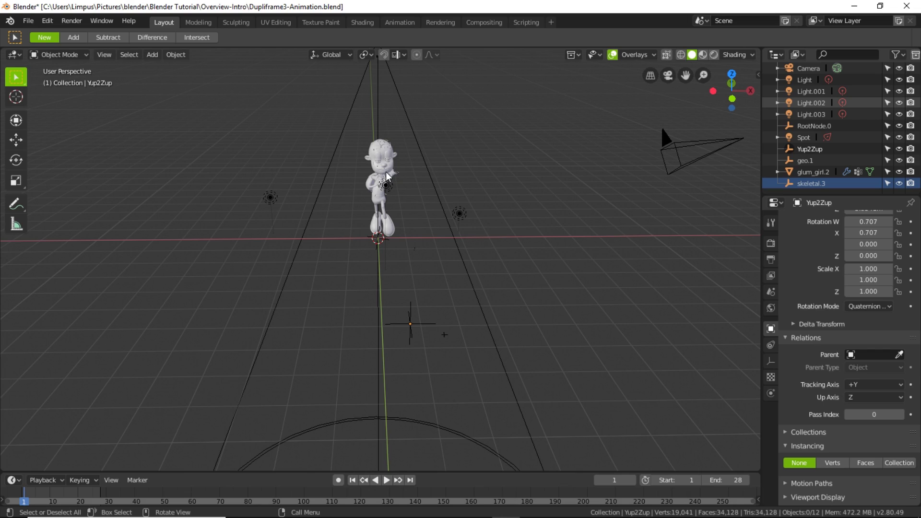
- Examine the light settings of the spot lamp above the character and the point lights placed around it
{"action": "scroll", "coordinate": [448, 204], "scroll_direction": "down", "scroll_amount": 2}
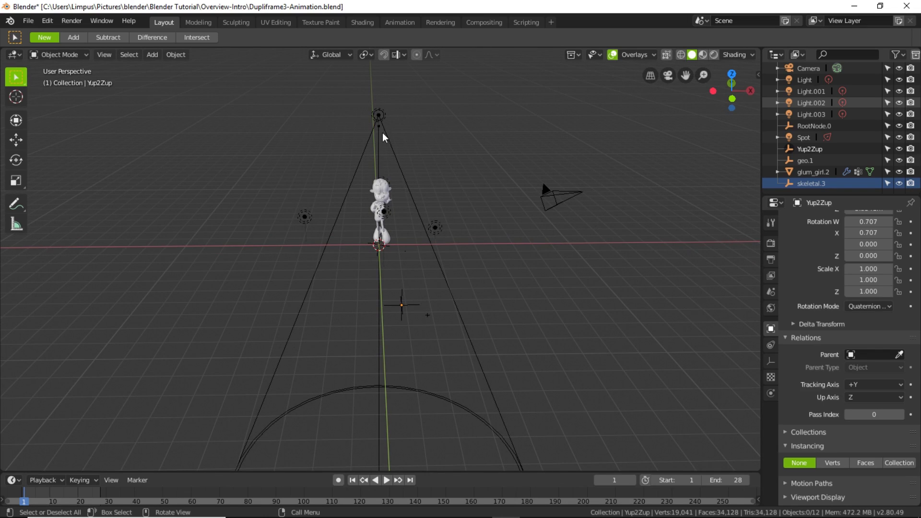
{"action": "left_click", "coordinate": [383, 118]}
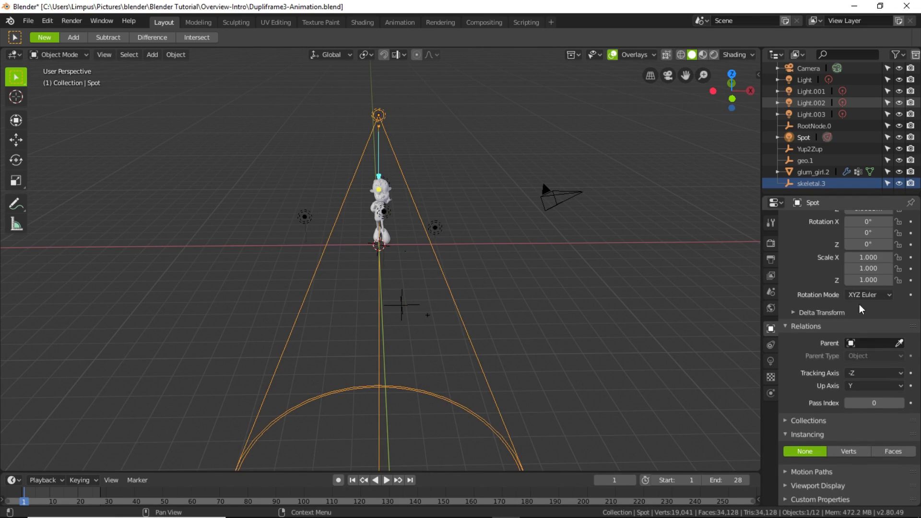
{"action": "left_click", "coordinate": [772, 361]}
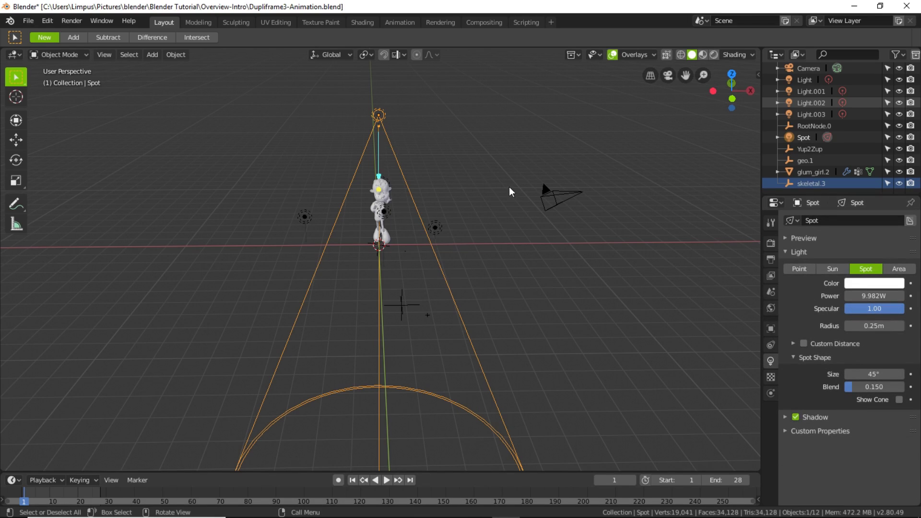
{"action": "left_click", "coordinate": [437, 230]}
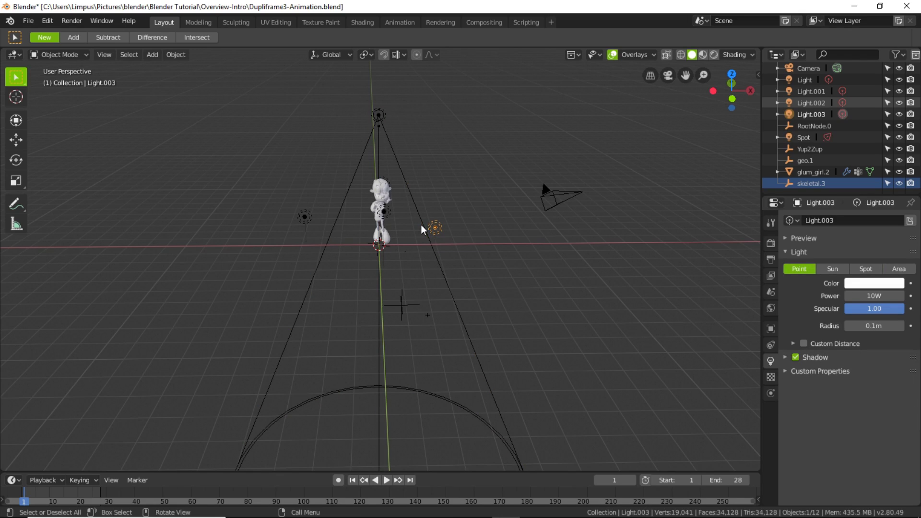
{"action": "left_click", "coordinate": [307, 217]}
{"action": "middle_click_drag", "start_coordinate": [477, 261], "coordinate": [359, 238]}
{"action": "left_click", "coordinate": [382, 233]}
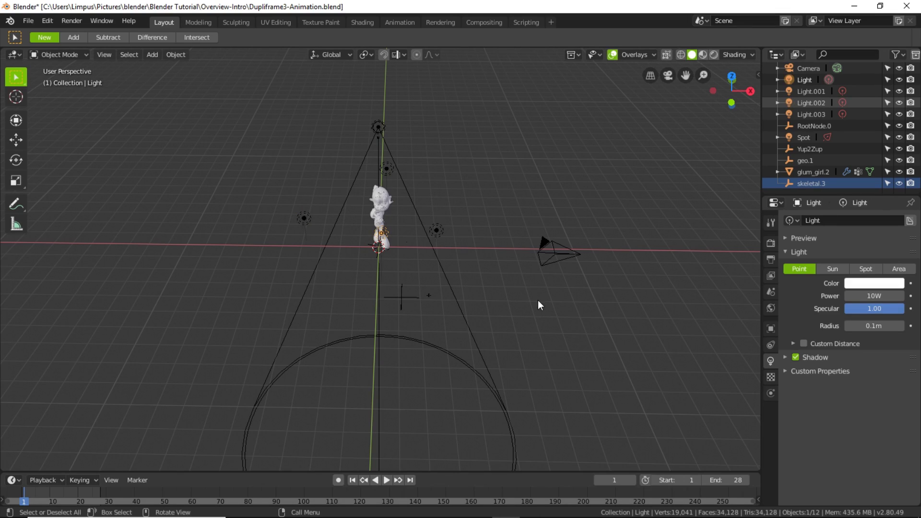
{"action": "left_click", "coordinate": [385, 170]}
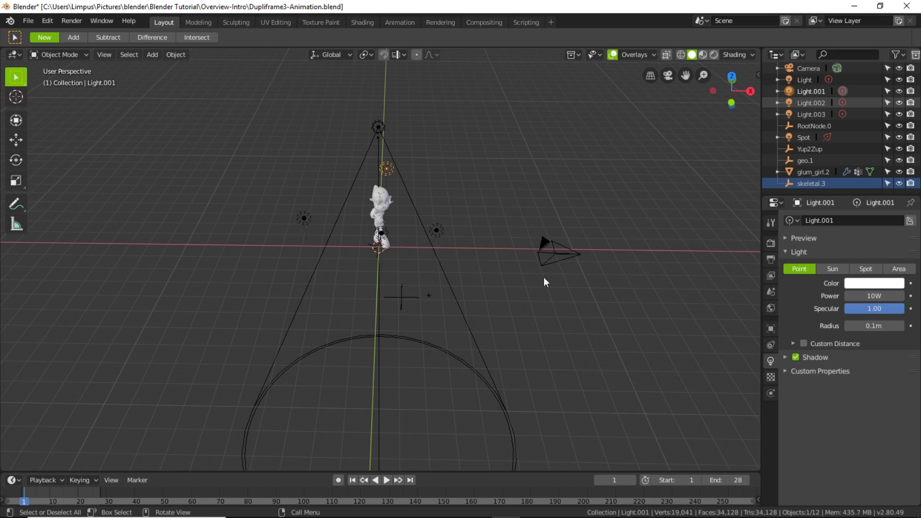
{"action": "middle_click_drag", "start_coordinate": [556, 329], "coordinate": [497, 280]}
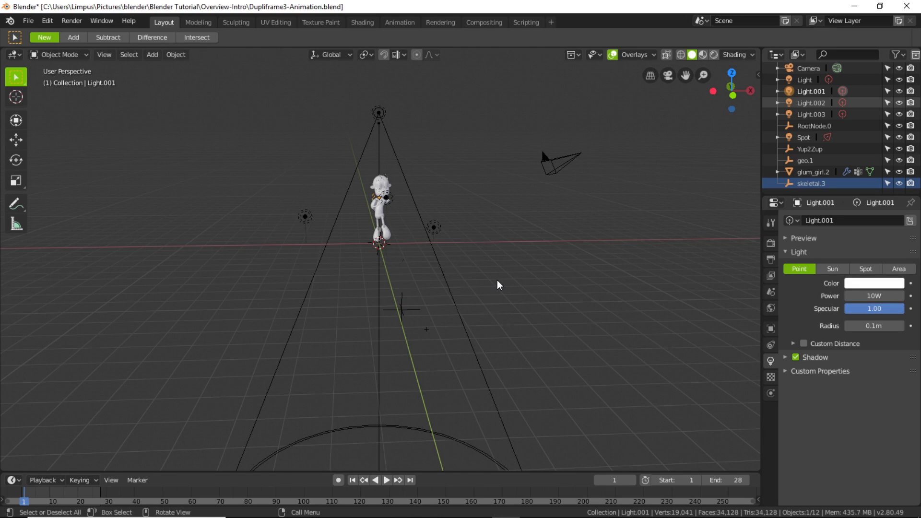
- Add a plane mesh under the character and scale it uniformly by about 10.5
{"action": "left_click", "coordinate": [139, 56]}
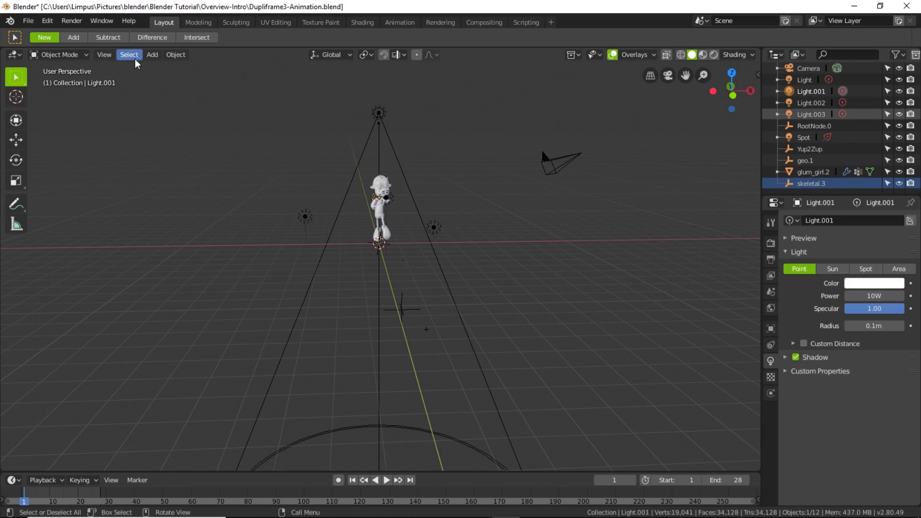
{"action": "left_click", "coordinate": [153, 56]}
{"action": "mouse_move", "coordinate": [169, 69]}
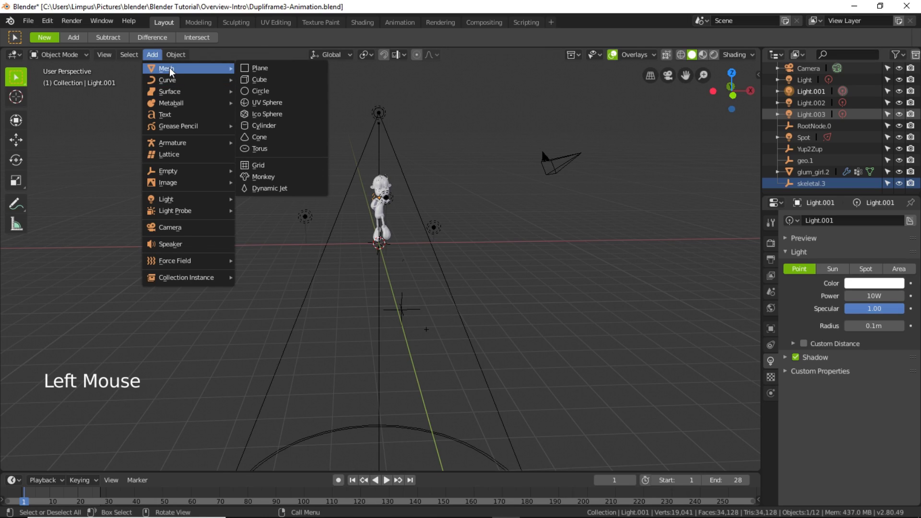
{"action": "left_click", "coordinate": [275, 68]}
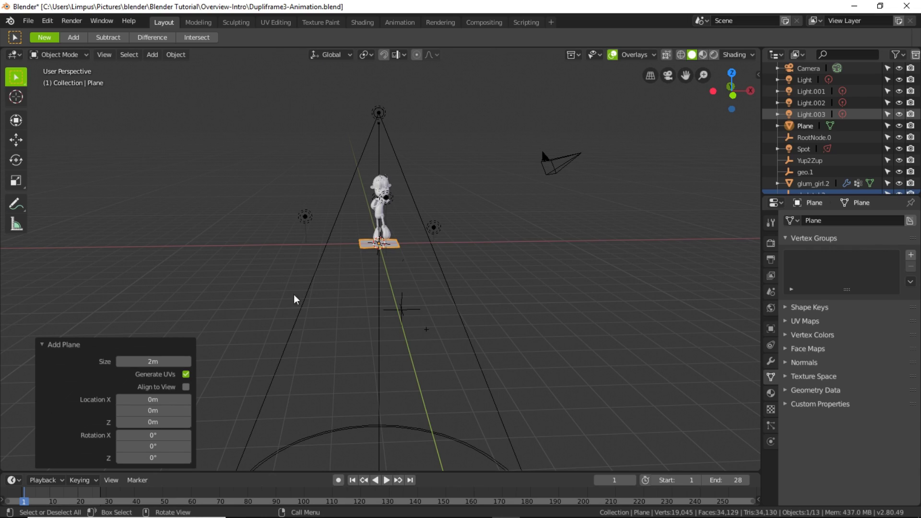
{"action": "left_click", "coordinate": [362, 264]}
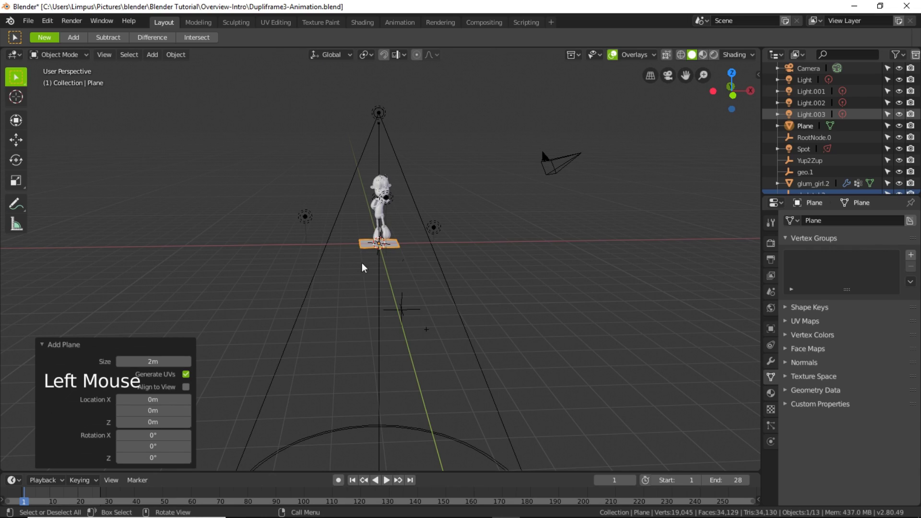
{"action": "left_click", "coordinate": [396, 245]}
{"action": "key", "text": "s"}
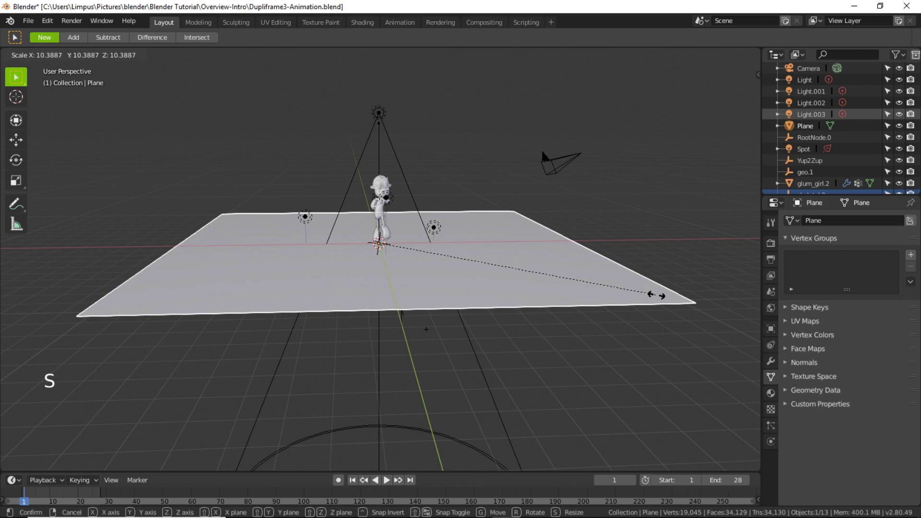
{"action": "left_click", "coordinate": [661, 299]}
- Subdivide the whole plane twice in Edit Mode with one cut each time, and return to Object Mode
{"action": "scroll", "coordinate": [416, 367], "scroll_direction": "up", "scroll_amount": 2}
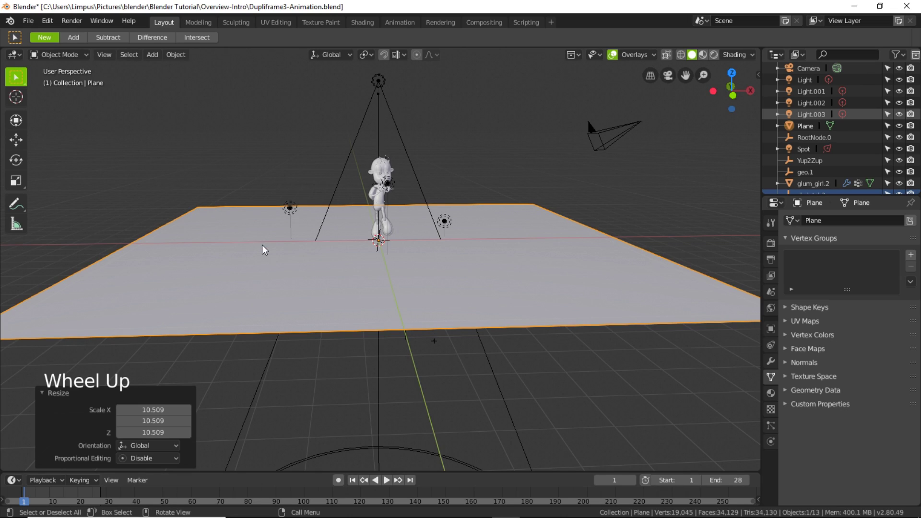
{"action": "left_click", "coordinate": [63, 56]}
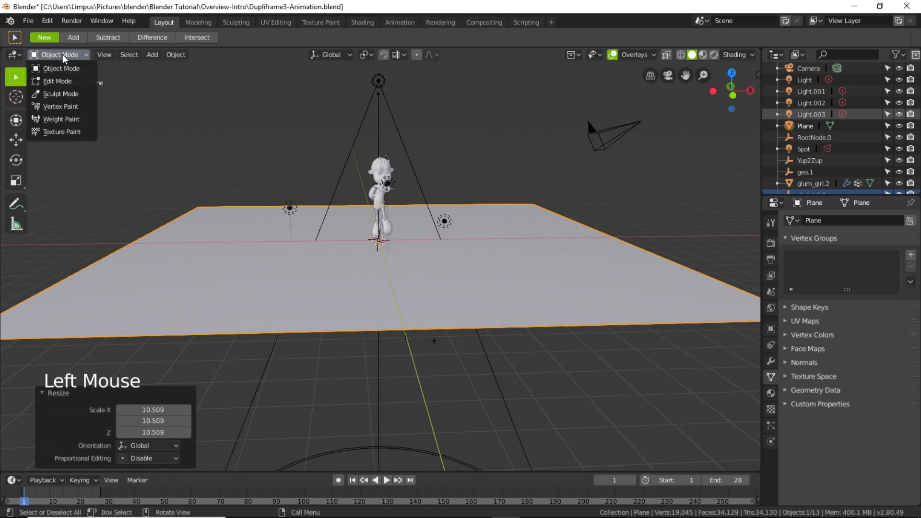
{"action": "left_click", "coordinate": [63, 82]}
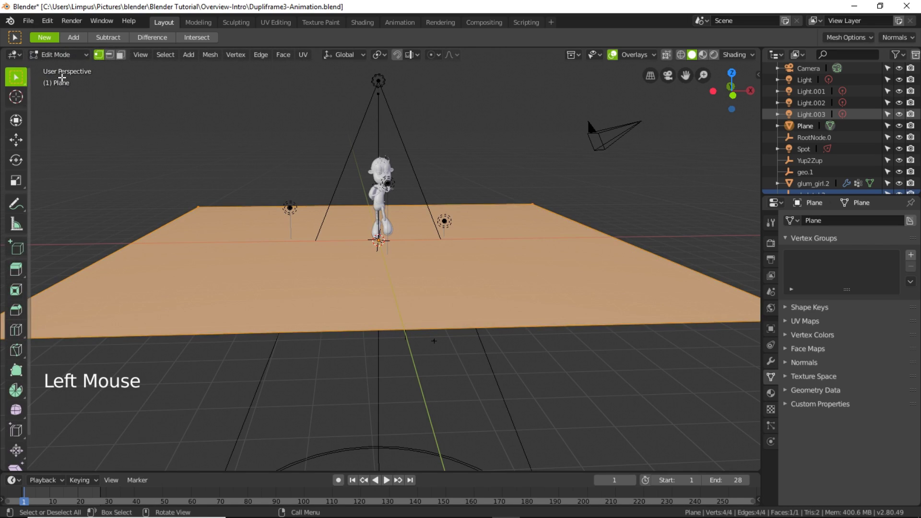
{"action": "right_click", "coordinate": [234, 283]}
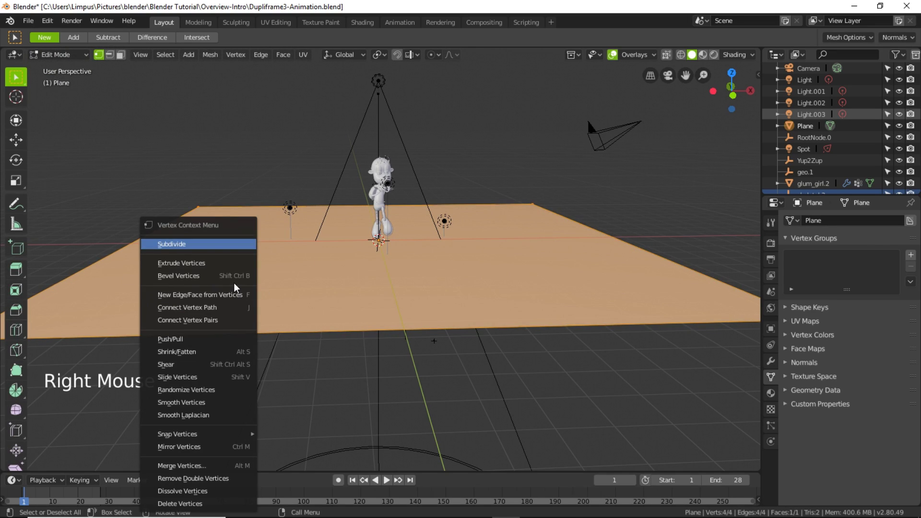
{"action": "right_click", "coordinate": [186, 244]}
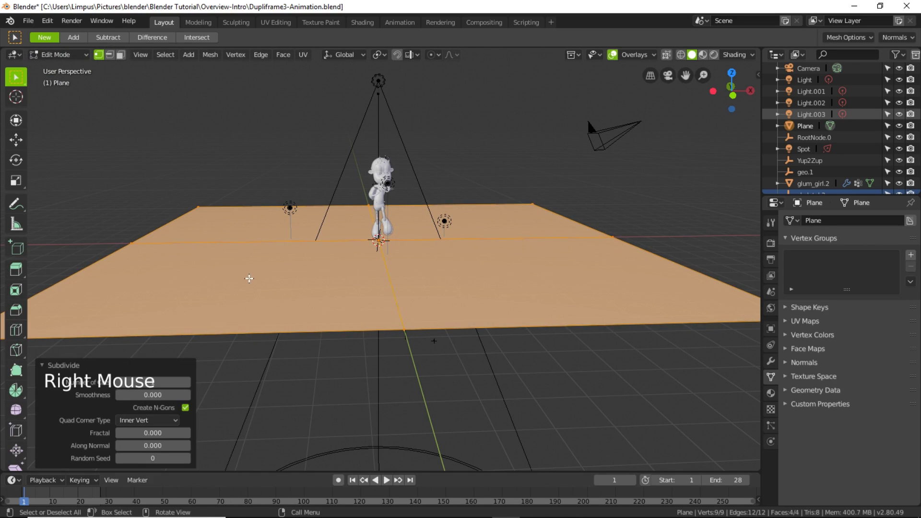
{"action": "right_click", "coordinate": [258, 264]}
{"action": "left_click", "coordinate": [225, 246]}
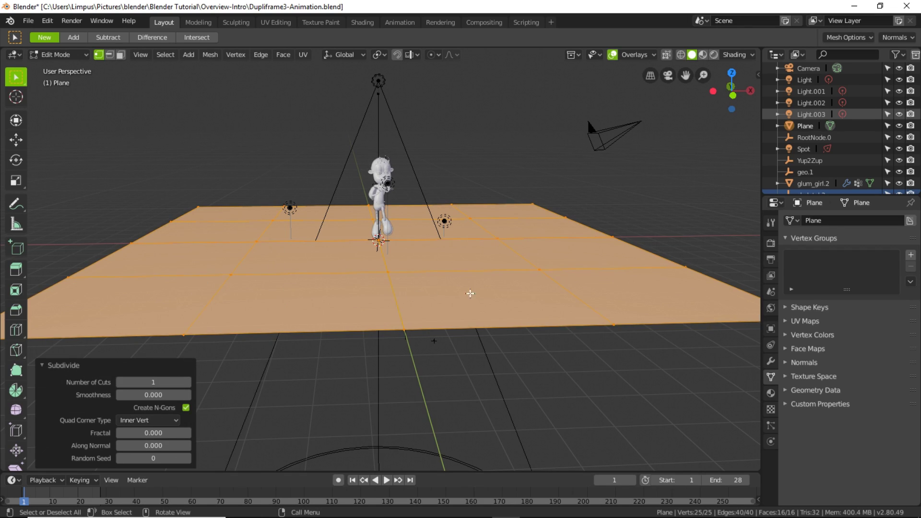
{"action": "mouse_move", "coordinate": [434, 291]}
{"action": "middle_mouse_down"}
{"action": "mouse_move", "coordinate": [434, 309]}
{"action": "mouse_move", "coordinate": [432, 298]}
{"action": "middle_mouse_up"}
{"action": "scroll", "coordinate": [432, 298], "scroll_direction": "down", "scroll_amount": 2}
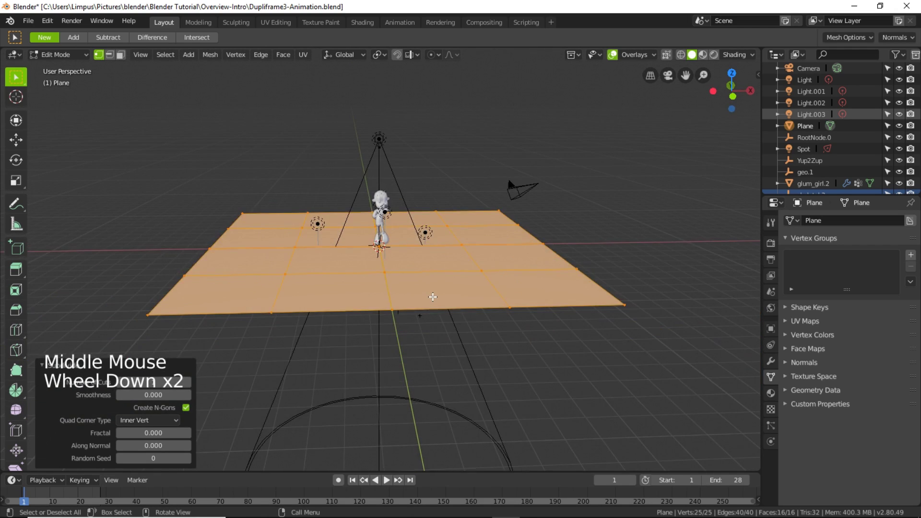
{"action": "left_click", "coordinate": [61, 55]}
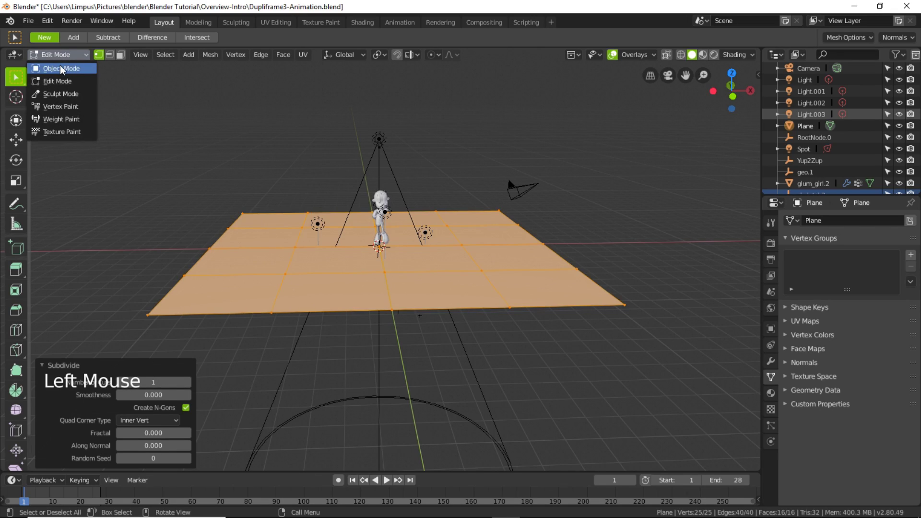
{"action": "left_click", "coordinate": [60, 67]}
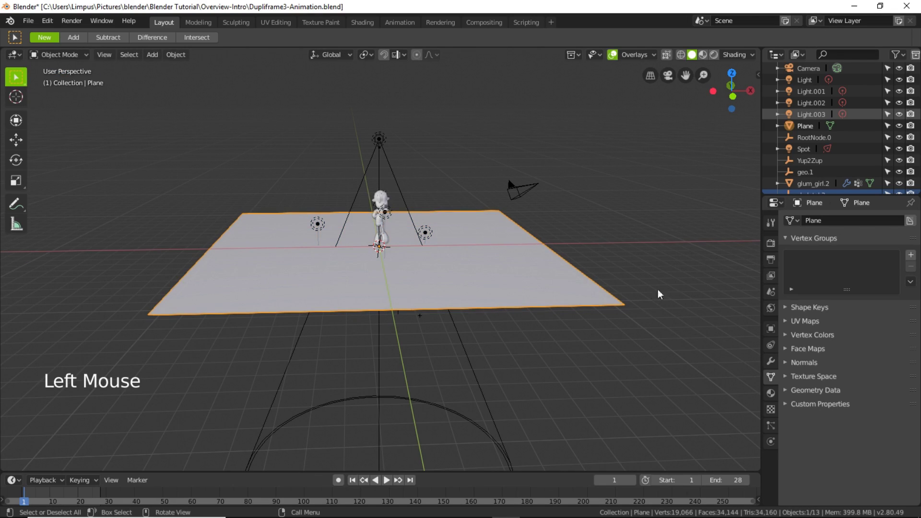
- Parent the glum_girl.2 mesh and its armature to the plane using Object (Keep Transform)
{"action": "middle_click_drag", "start_coordinate": [670, 221], "coordinate": [468, 281]}
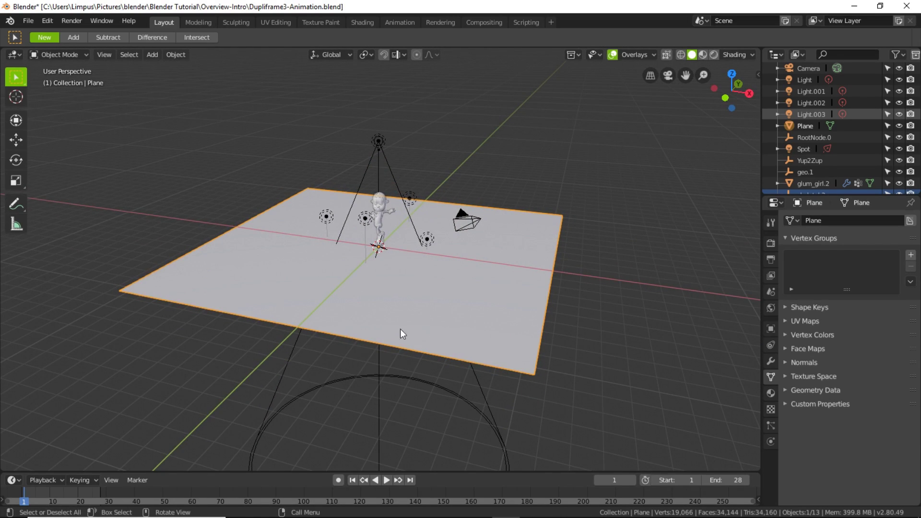
{"action": "scroll", "coordinate": [490, 316], "scroll_direction": "up", "scroll_amount": 3}
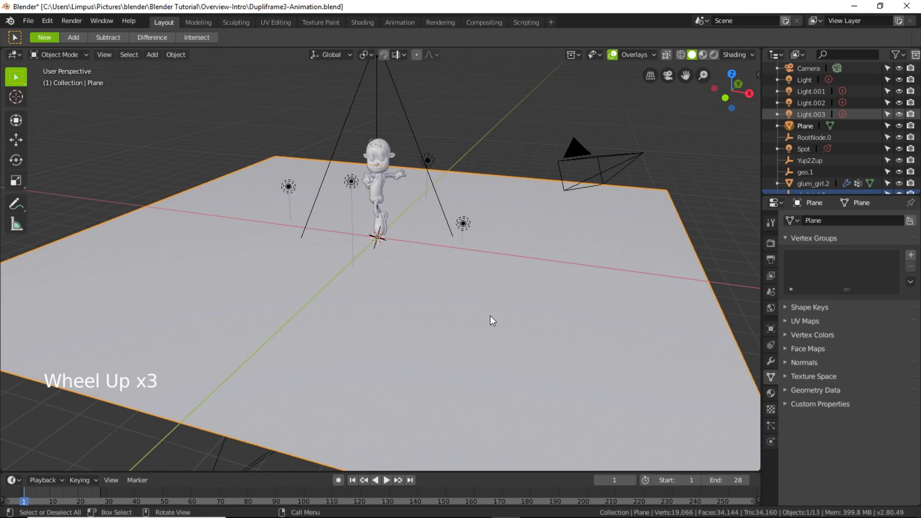
{"action": "left_click", "coordinate": [373, 154]}
{"action": "scroll", "coordinate": [419, 212], "scroll_direction": "up", "scroll_amount": 2}
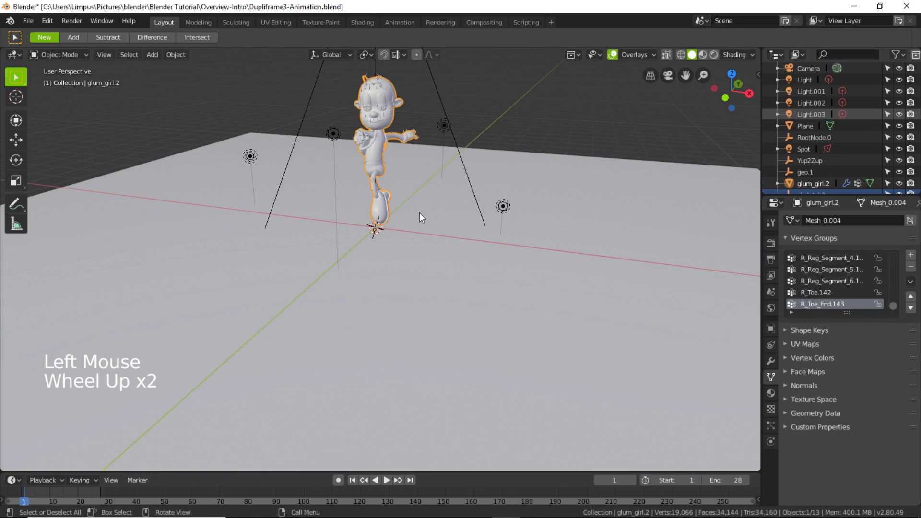
{"action": "scroll", "coordinate": [408, 146], "scroll_direction": "up", "scroll_amount": 3}
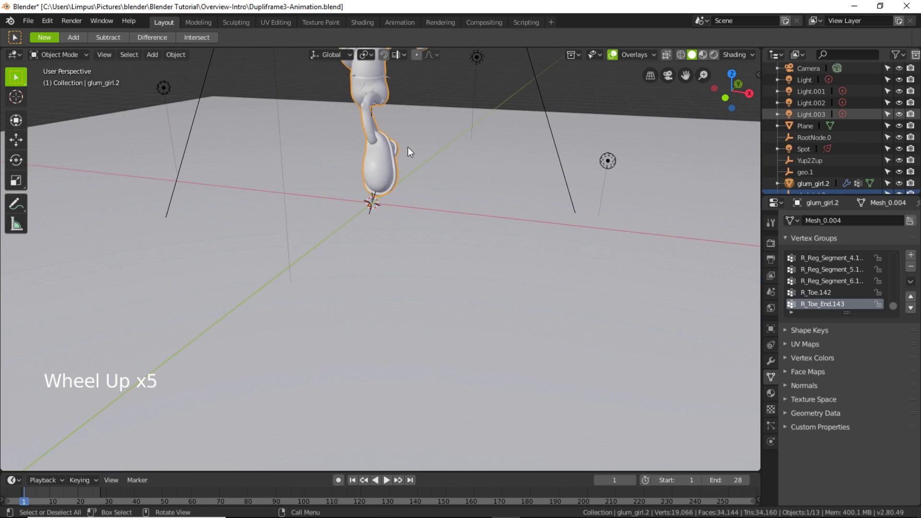
{"action": "middle_click_drag", "start_coordinate": [408, 147], "coordinate": [380, 222]}
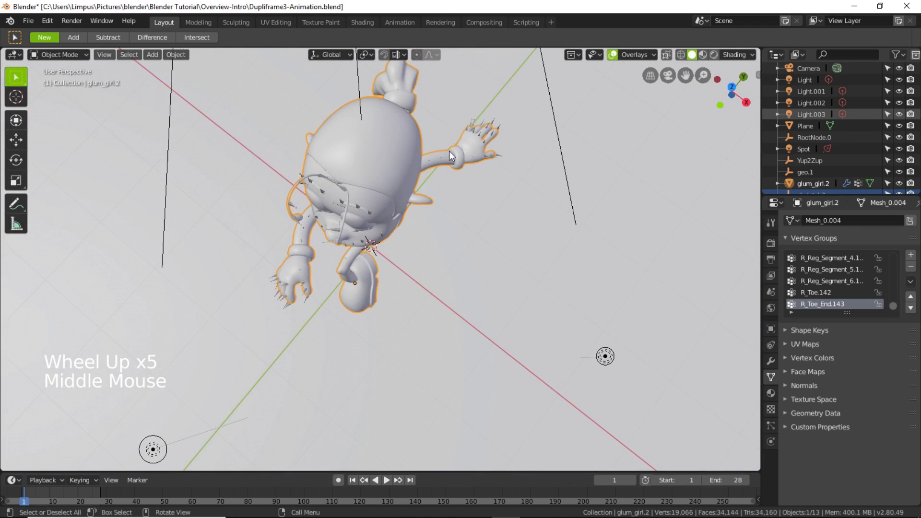
{"action": "left_click", "coordinate": [494, 126], "text": "shift"}
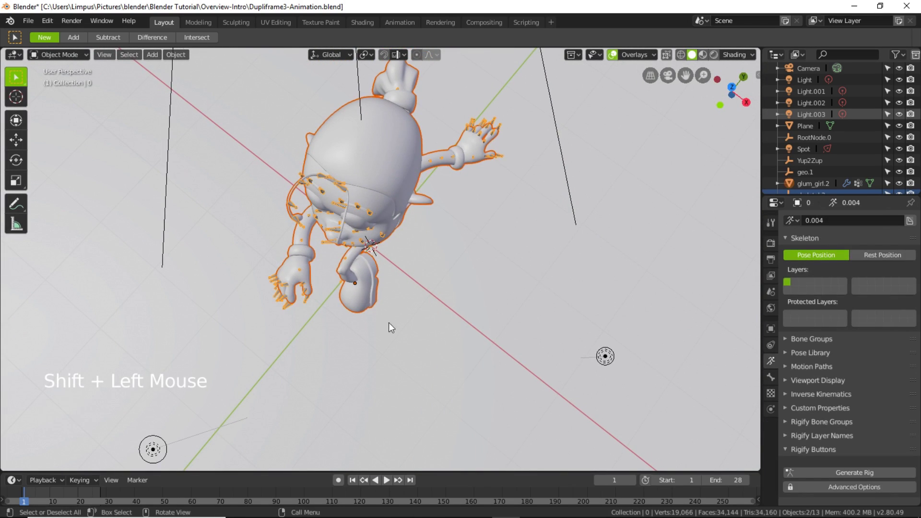
{"action": "middle_click_drag", "start_coordinate": [388, 322], "coordinate": [399, 226]}
{"action": "scroll", "coordinate": [398, 227], "scroll_direction": "down", "scroll_amount": 5}
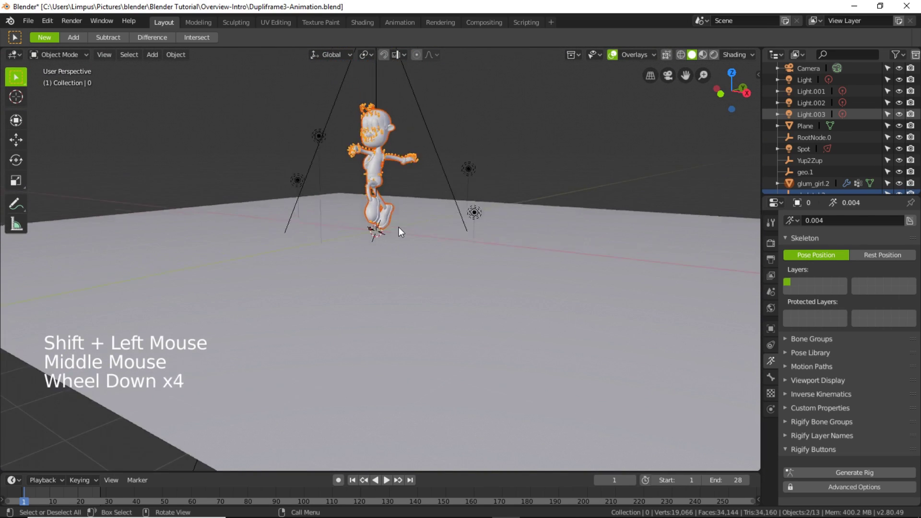
{"action": "middle_click_drag", "start_coordinate": [400, 282], "coordinate": [413, 291]}
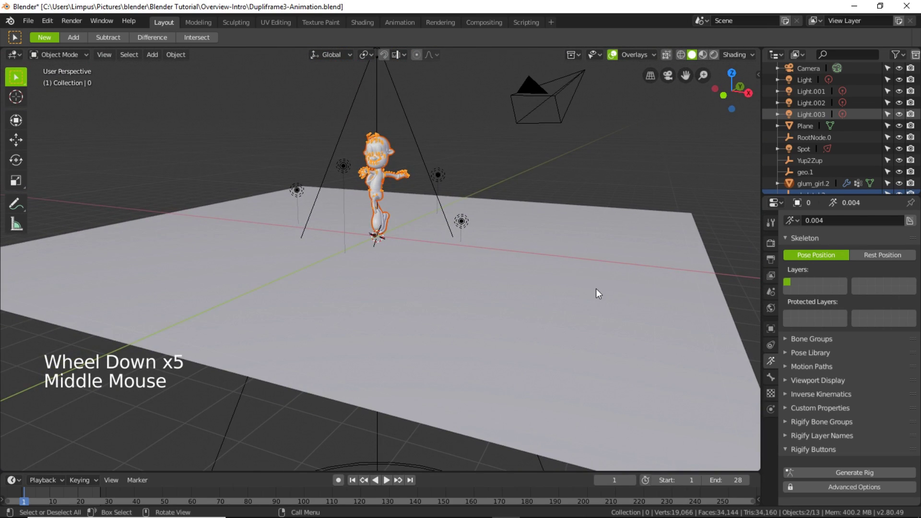
{"action": "left_click", "coordinate": [701, 237], "text": "shift"}
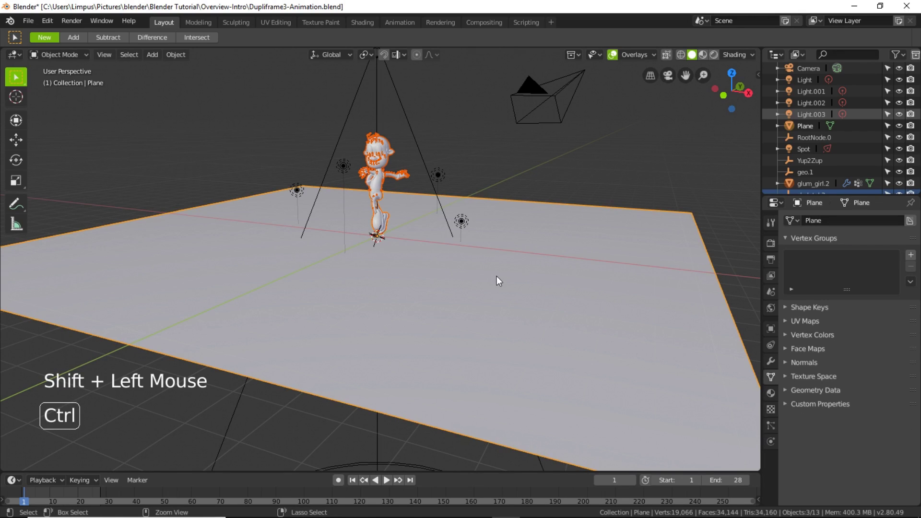
{"action": "key", "text": "ctrl+p"}
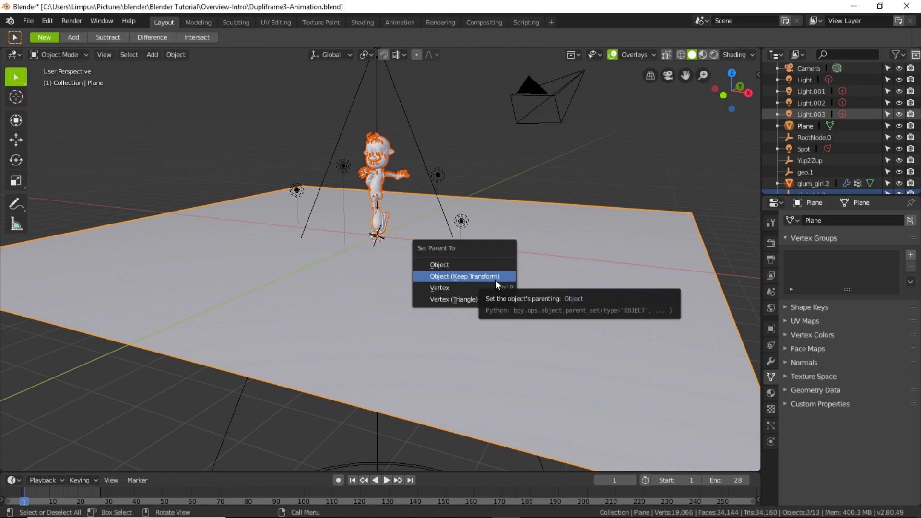
{"action": "left_click", "coordinate": [465, 276]}
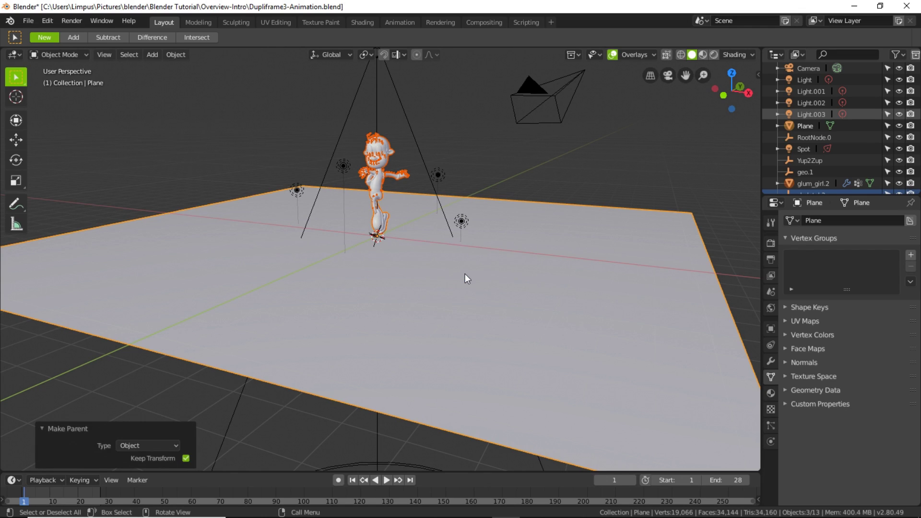
- Select only the plane and set its object instancing to Verts so the character repeats at each vertex
{"action": "middle_click_drag", "start_coordinate": [374, 370], "coordinate": [422, 354]}
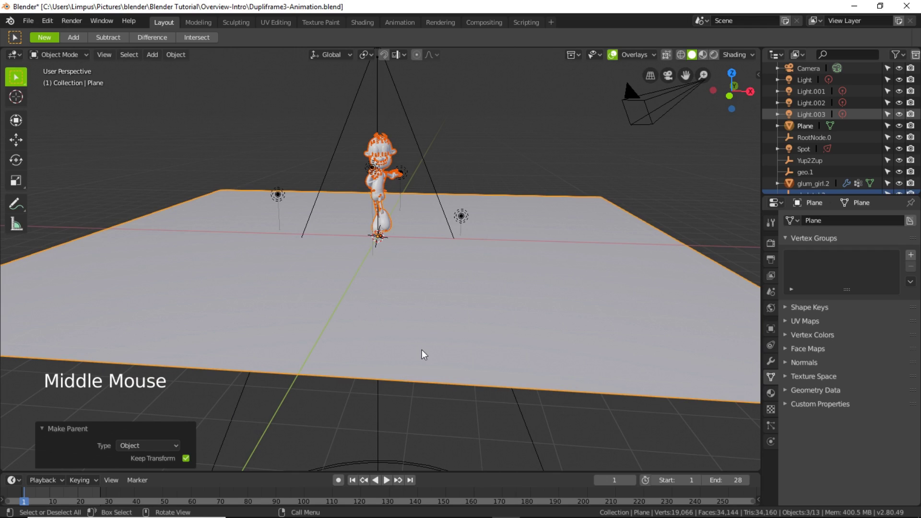
{"action": "scroll", "coordinate": [425, 352], "scroll_direction": "down", "scroll_amount": 2}
{"action": "scroll", "coordinate": [425, 347], "scroll_direction": "down", "scroll_amount": 2}
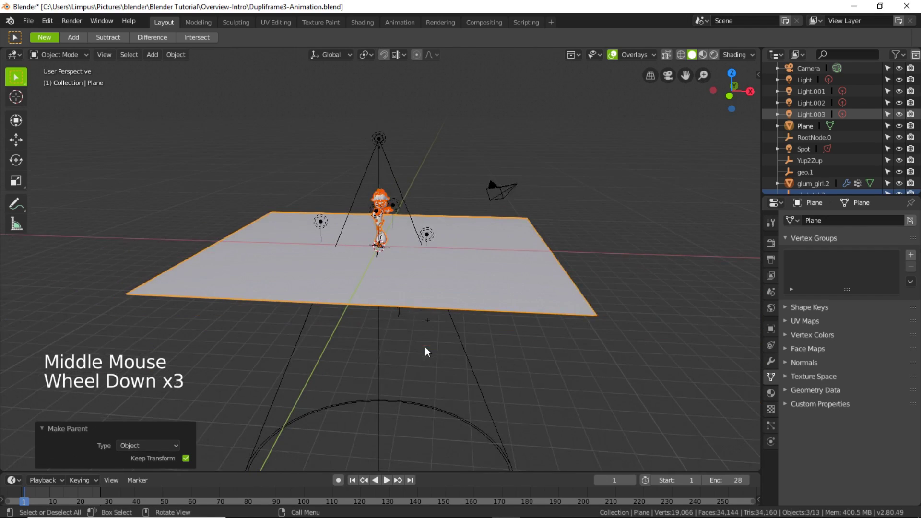
{"action": "left_click", "coordinate": [474, 294]}
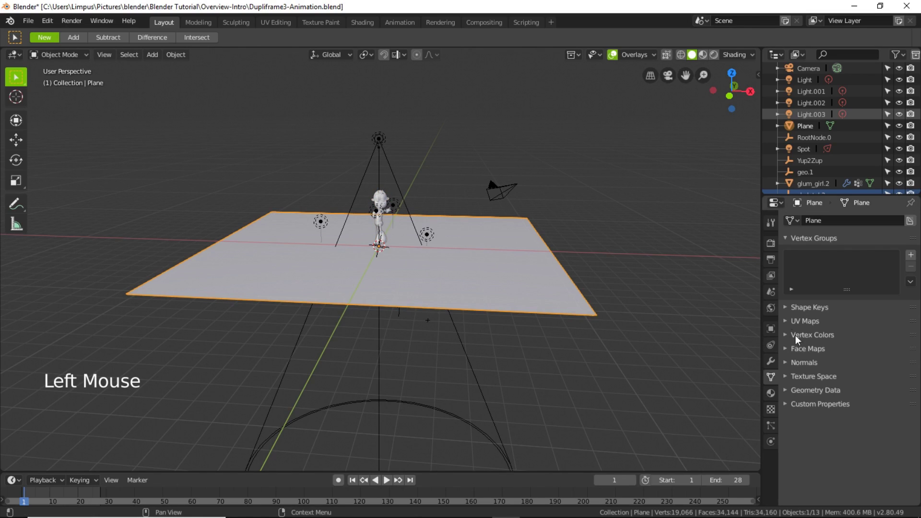
{"action": "left_click", "coordinate": [771, 329]}
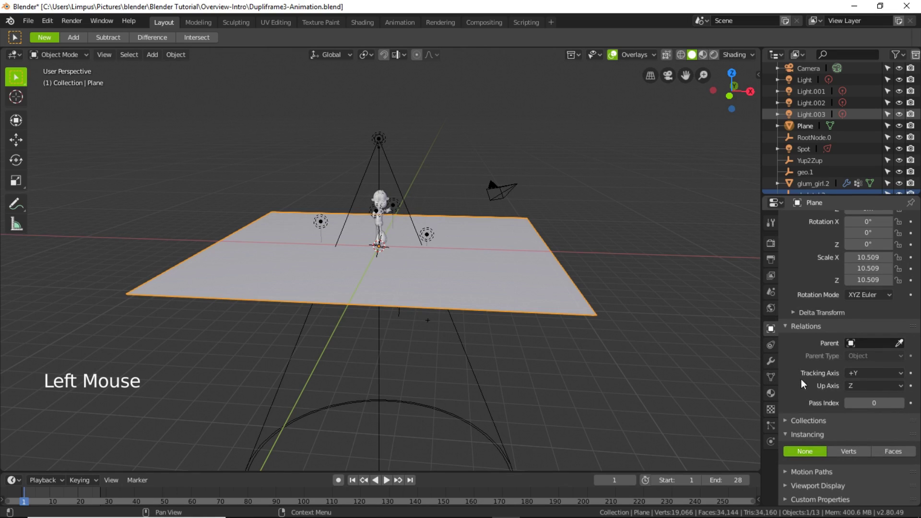
{"action": "left_click", "coordinate": [846, 451]}
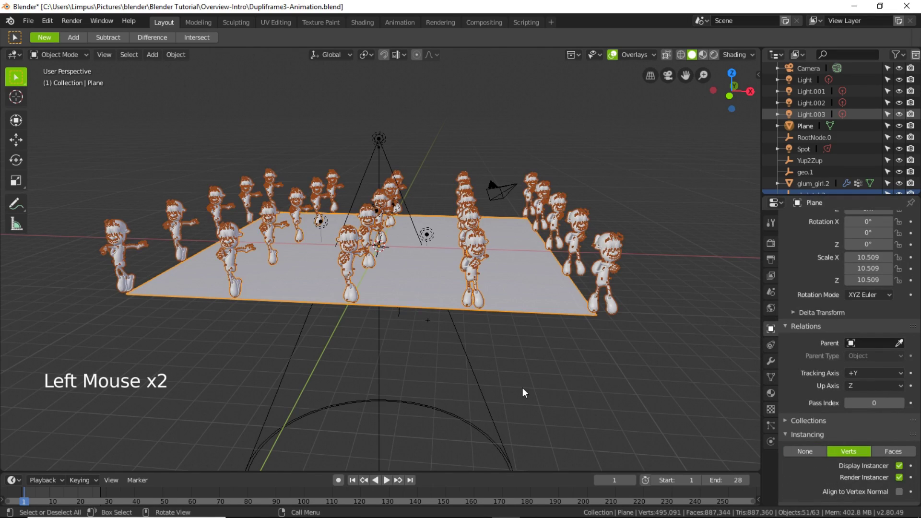
{"action": "middle_click_drag", "start_coordinate": [522, 388], "coordinate": [531, 379]}
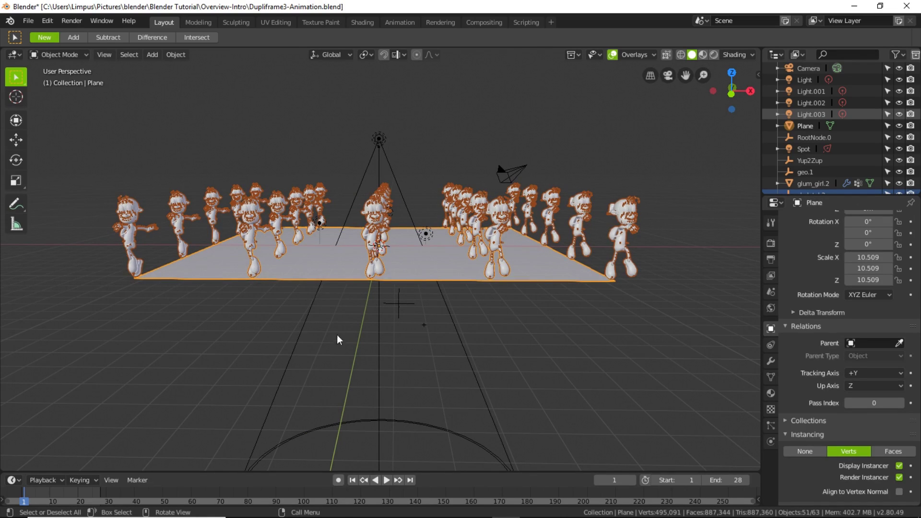
{"action": "middle_click_drag", "start_coordinate": [224, 303], "coordinate": [265, 353]}
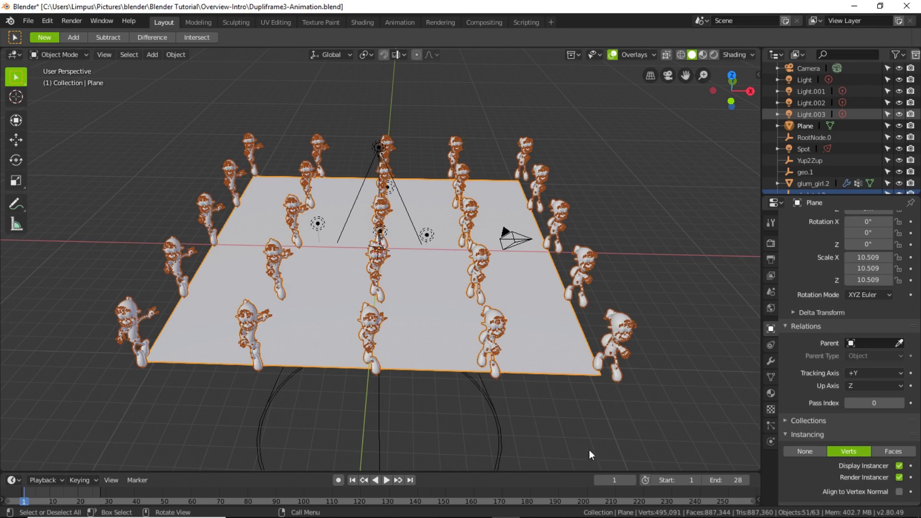
{"action": "middle_click_drag", "start_coordinate": [590, 450], "coordinate": [587, 437]}
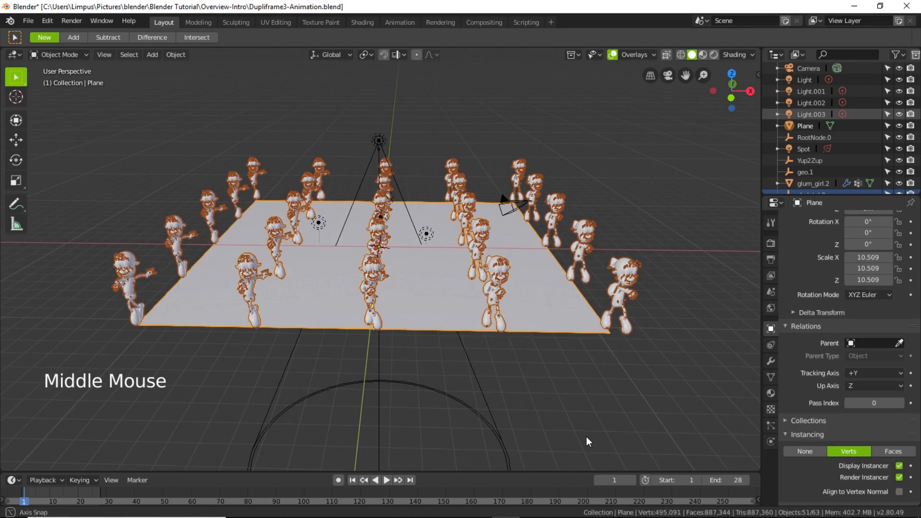
- Try the plane's instancing on Faces for comparison and set it back to Verts
{"action": "left_click", "coordinate": [888, 453]}
{"action": "scroll", "coordinate": [475, 378], "scroll_direction": "up", "scroll_amount": 2}
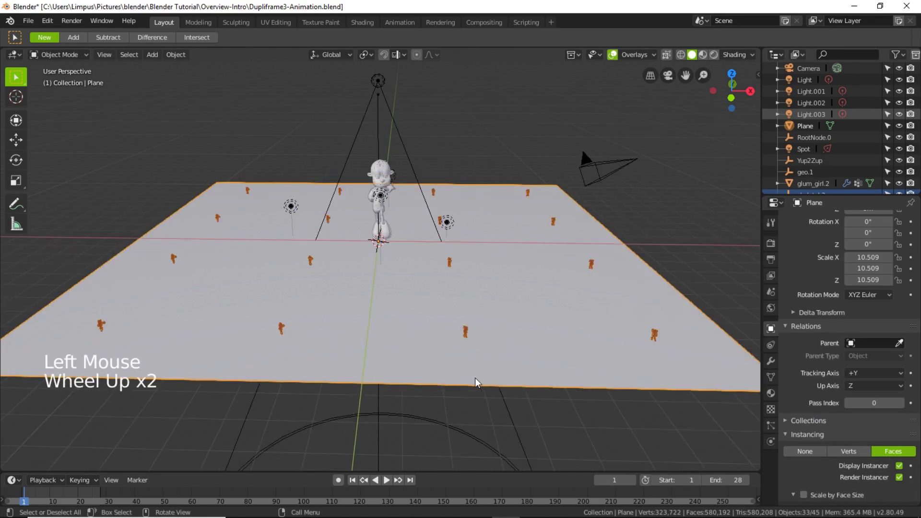
{"action": "scroll", "coordinate": [475, 382], "scroll_direction": "up", "scroll_amount": 1}
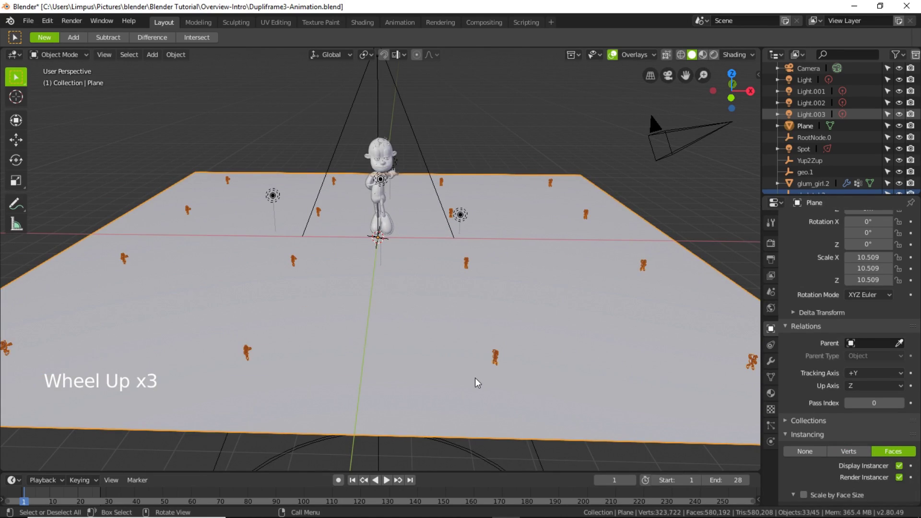
{"action": "scroll", "coordinate": [475, 379], "scroll_direction": "down", "scroll_amount": 2}
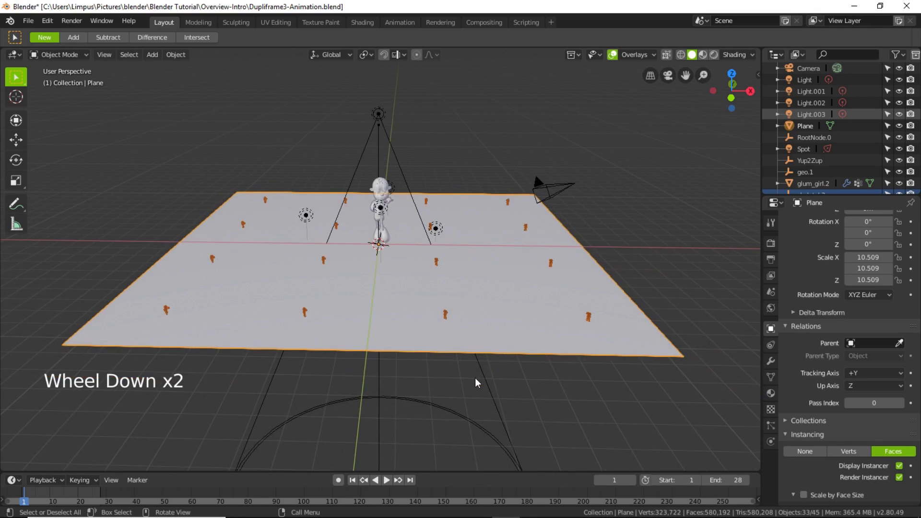
{"action": "left_click", "coordinate": [845, 451]}
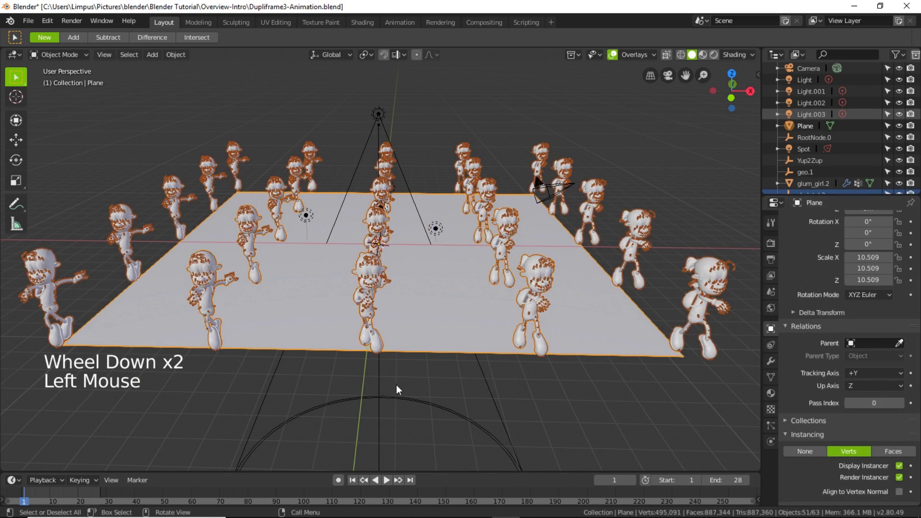
{"action": "middle_click_drag", "start_coordinate": [560, 394], "coordinate": [560, 390]}
{"action": "scroll", "coordinate": [560, 390], "scroll_direction": "up", "scroll_amount": 1}
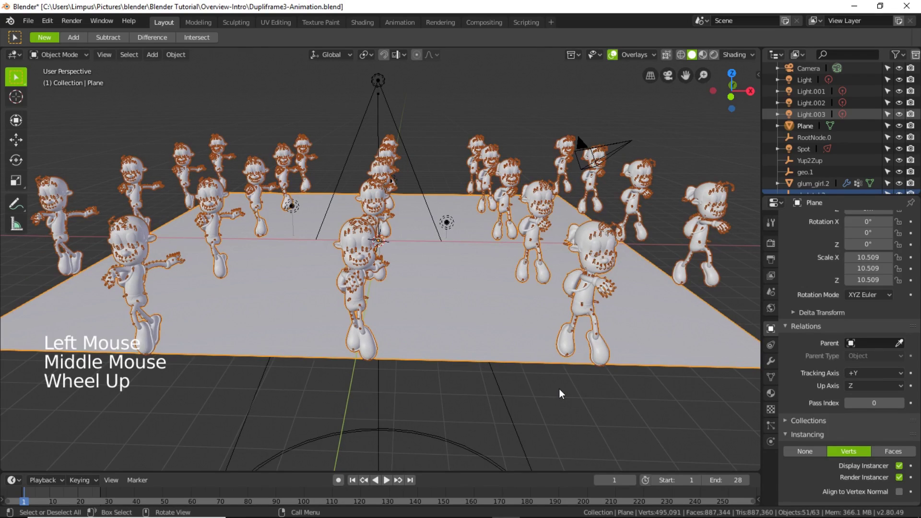
{"action": "scroll", "coordinate": [560, 389], "scroll_direction": "down", "scroll_amount": 2}
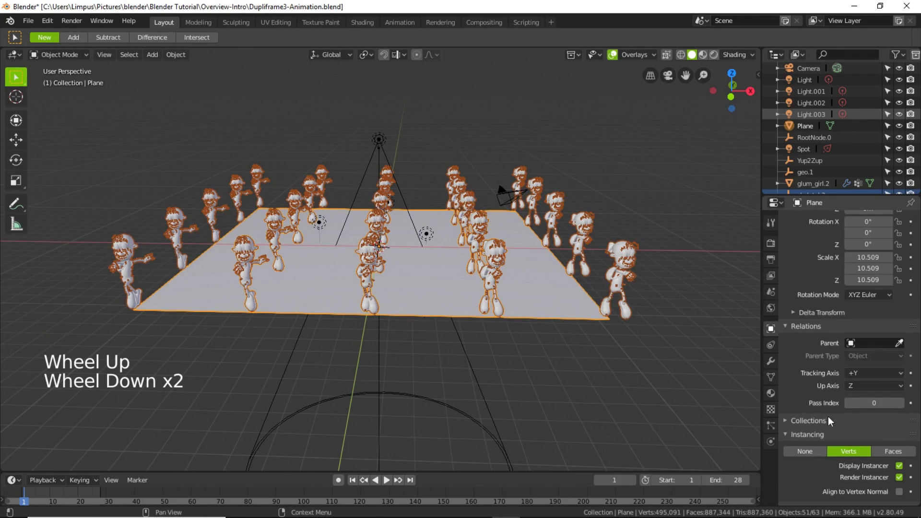
- Set the plane's instancing to Faces and examine the character copies on its faces
{"action": "left_click", "coordinate": [893, 451]}
{"action": "scroll", "coordinate": [545, 366], "scroll_direction": "up", "scroll_amount": 5}
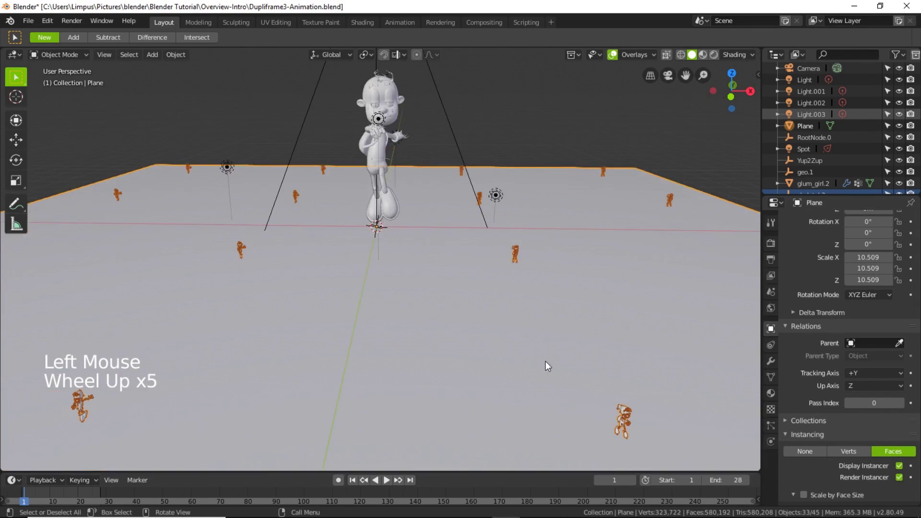
{"action": "middle_click_drag", "start_coordinate": [559, 408], "coordinate": [554, 407]}
{"action": "scroll", "coordinate": [554, 408], "scroll_direction": "down", "scroll_amount": 3}
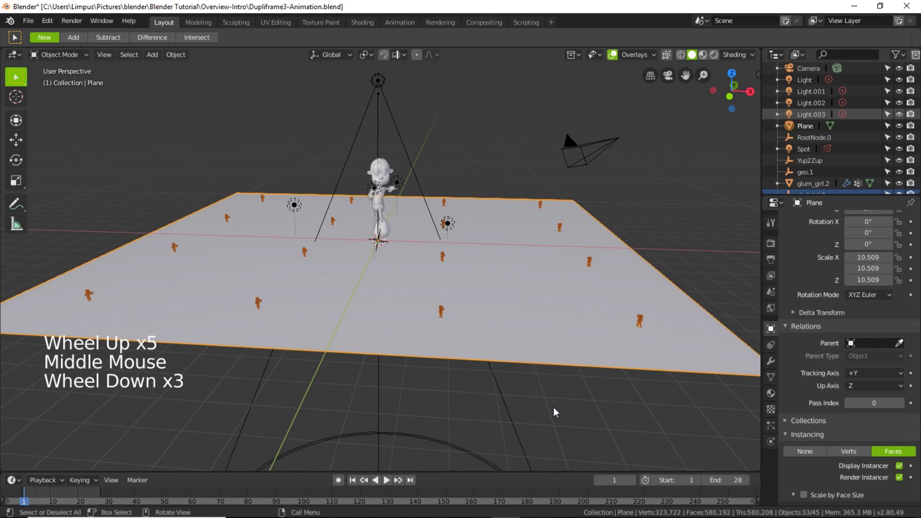
{"action": "middle_click_drag", "start_coordinate": [382, 465], "coordinate": [421, 436]}
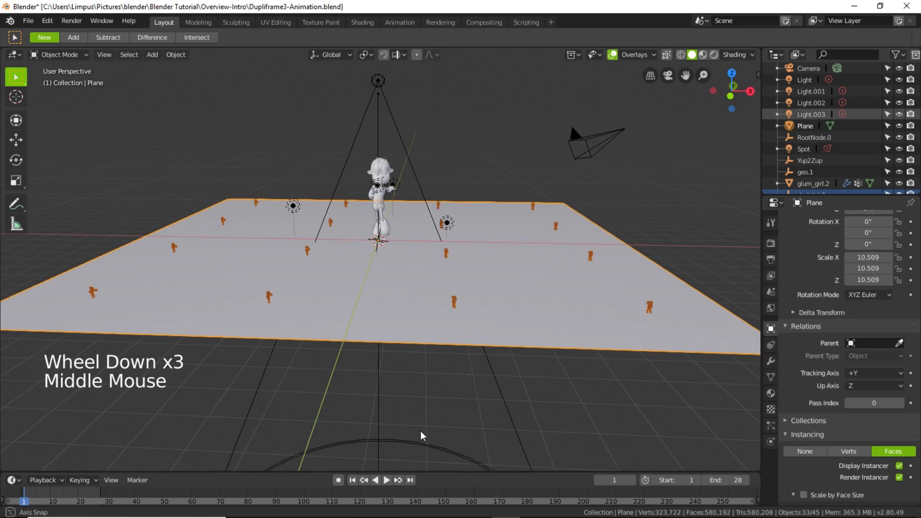
- Play the character animation in the viewport and hide the viewport overlays
{"action": "left_click", "coordinate": [387, 480]}
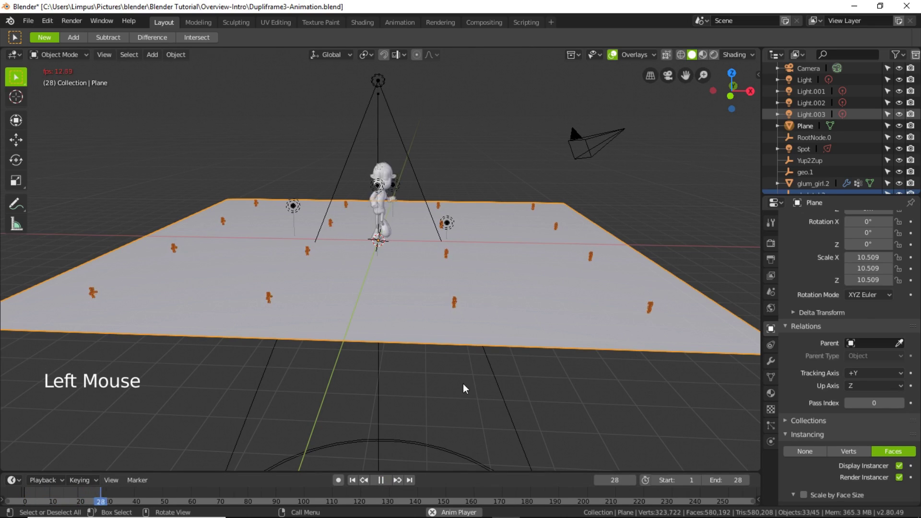
{"action": "left_click", "coordinate": [613, 55]}
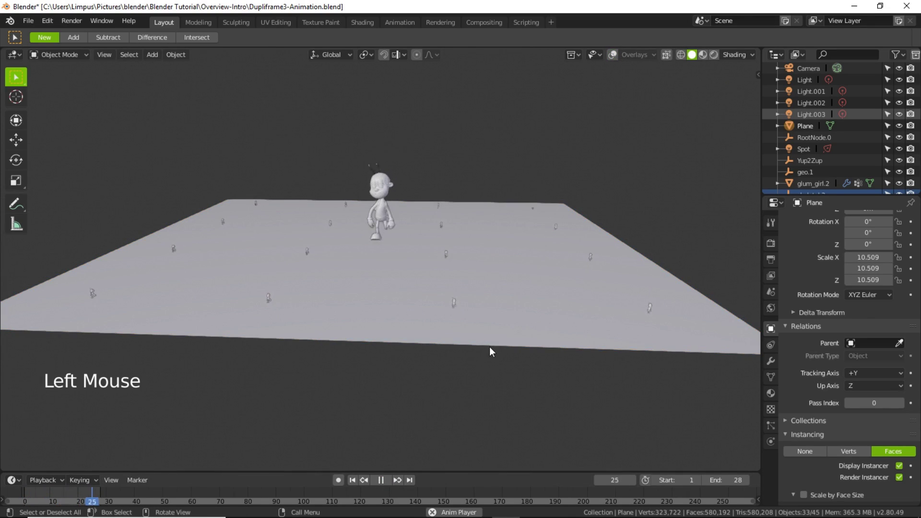
{"action": "scroll", "coordinate": [487, 349], "scroll_direction": "up", "scroll_amount": 2}
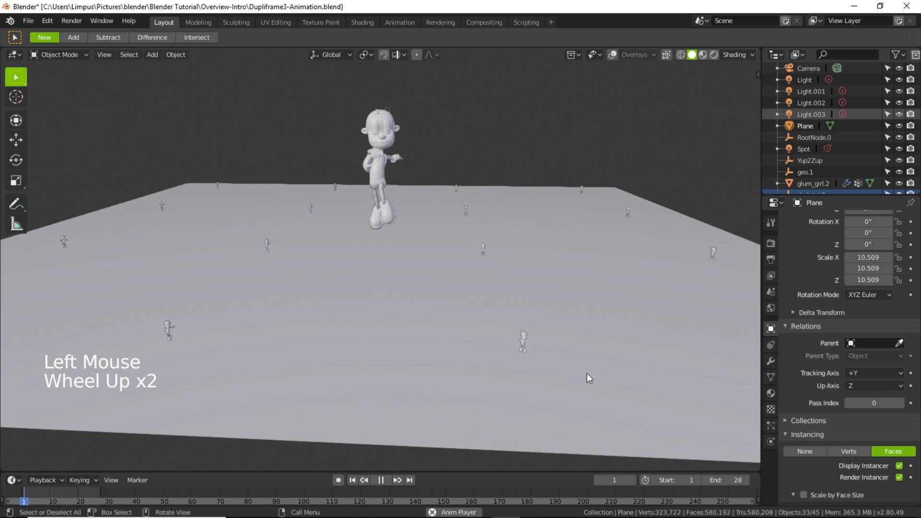
- Inspect the animated face instances from several angles, preview them in Rendered shading and return to Solid shading
{"action": "middle_click_drag", "start_coordinate": [586, 374], "coordinate": [578, 368]}
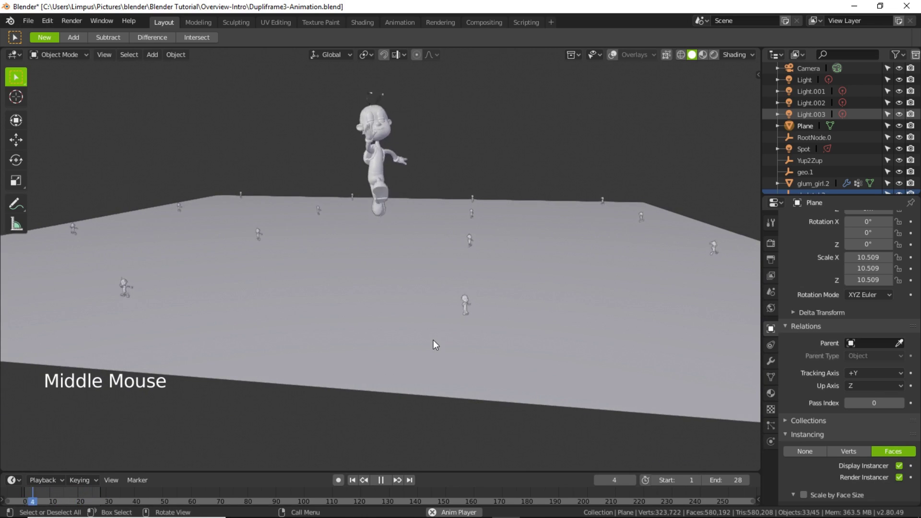
{"action": "middle_click_drag", "start_coordinate": [433, 339], "coordinate": [439, 345]}
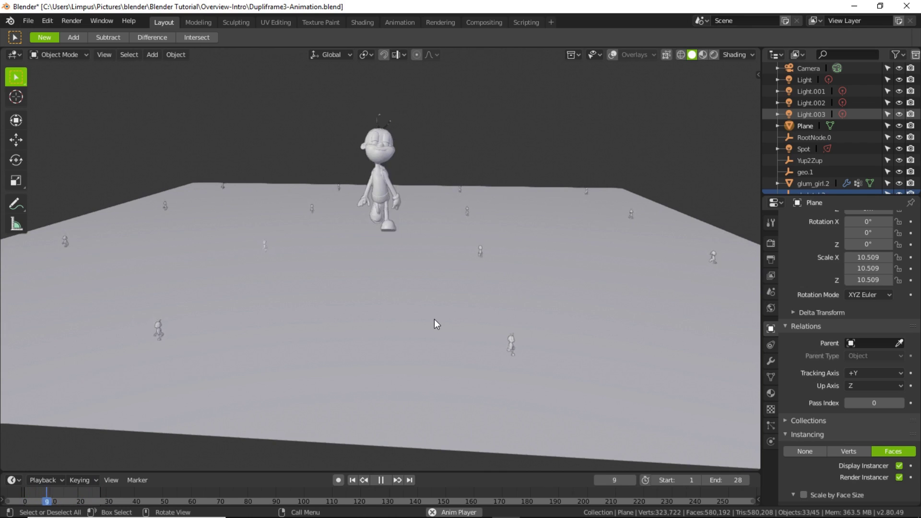
{"action": "middle_click_drag", "start_coordinate": [429, 333], "coordinate": [447, 338]}
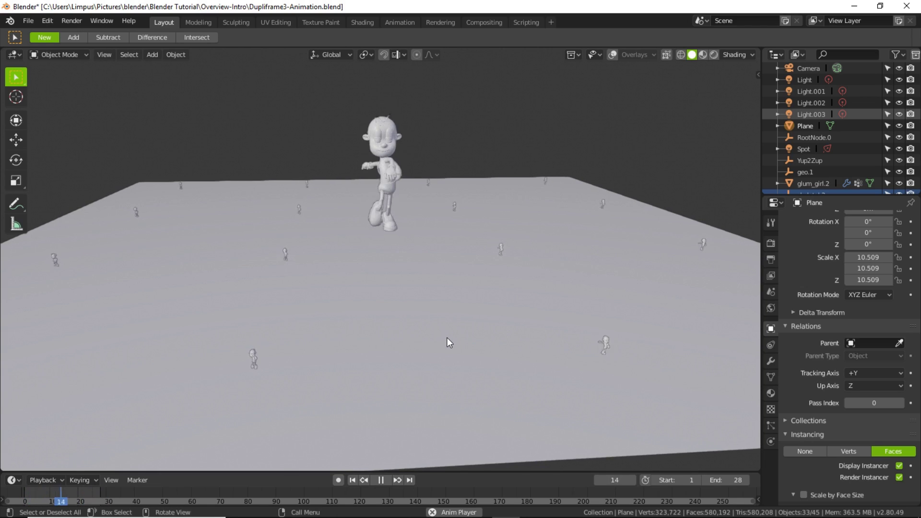
{"action": "left_click", "coordinate": [715, 54]}
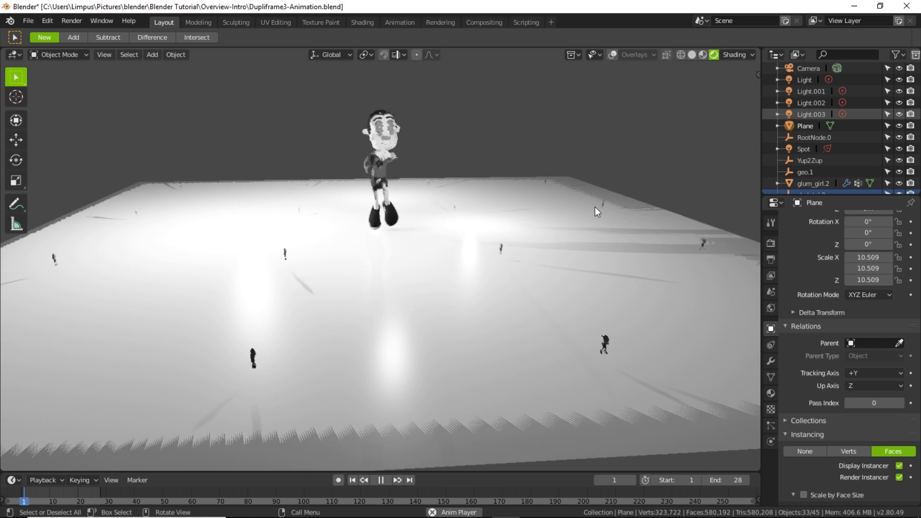
{"action": "left_click", "coordinate": [692, 55]}
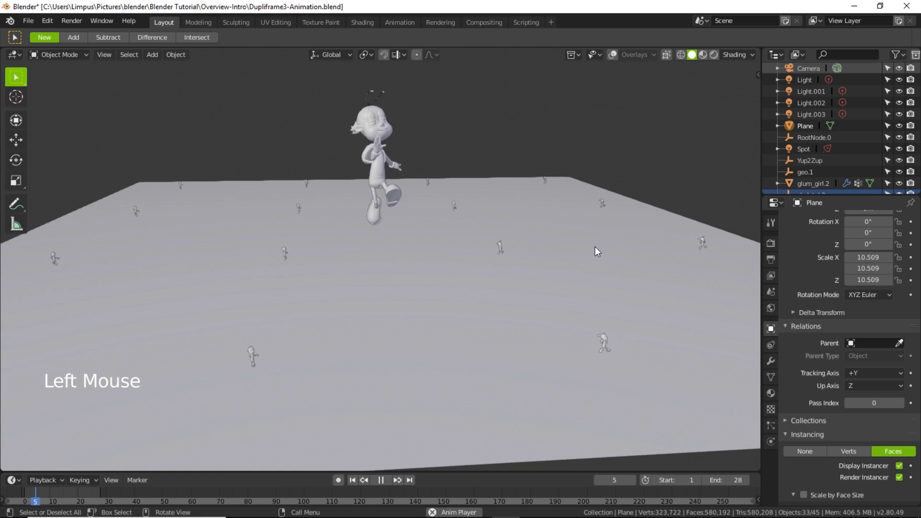
- Set the plane's instancing to Verts while the animation plays and inspect the full-size characters
{"action": "left_click", "coordinate": [848, 451]}
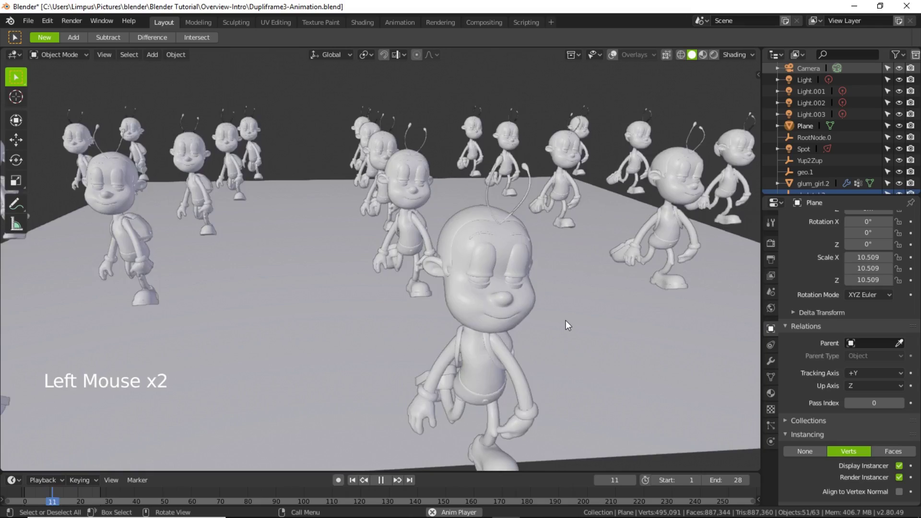
{"action": "scroll", "coordinate": [565, 320], "scroll_direction": "down", "scroll_amount": 2}
{"action": "scroll", "coordinate": [566, 320], "scroll_direction": "up", "scroll_amount": 3}
{"action": "scroll", "coordinate": [566, 321], "scroll_direction": "down", "scroll_amount": 2}
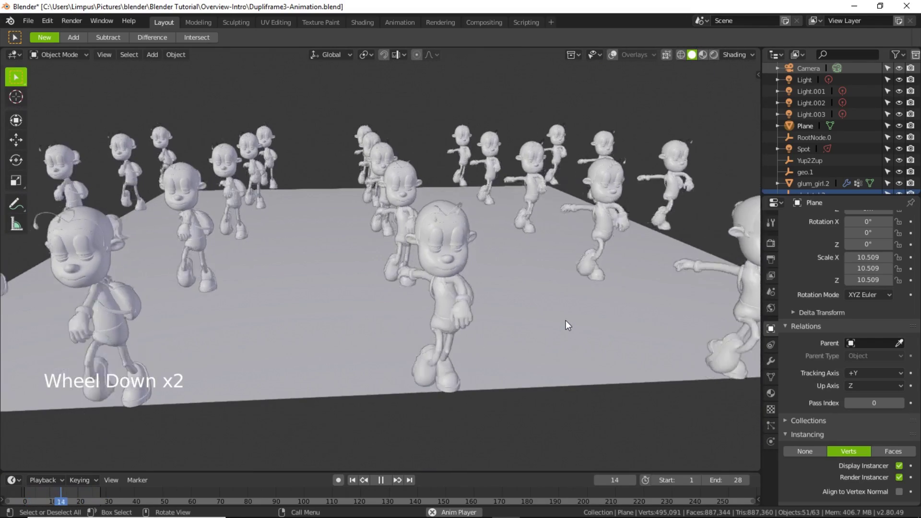
{"action": "middle_click_drag", "start_coordinate": [566, 321], "coordinate": [507, 315]}
- Look through the camera, enable Lock Camera to View, and reposition the camera to frame several rows of characters from the front at a raised angle
{"action": "key", "text": "KP_0"}
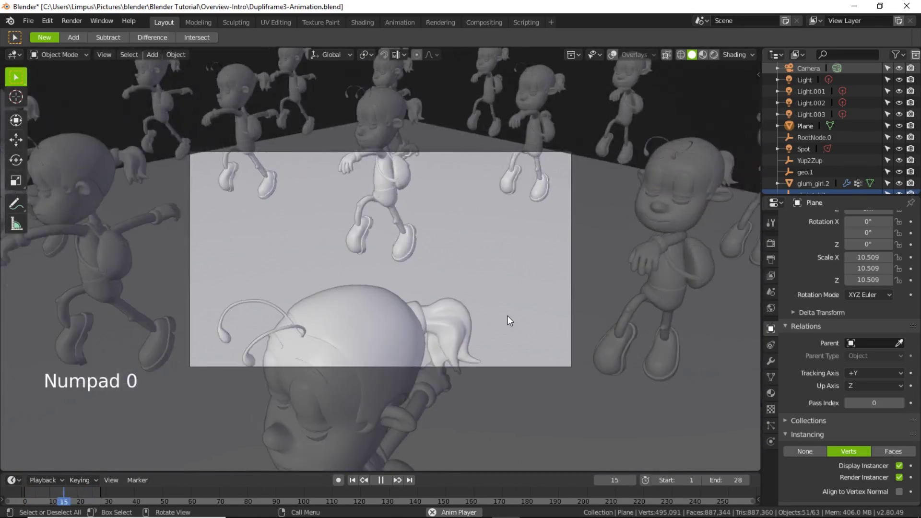
{"action": "scroll", "coordinate": [507, 317], "scroll_direction": "down", "scroll_amount": 4}
{"action": "scroll", "coordinate": [508, 317], "scroll_direction": "up", "scroll_amount": 3}
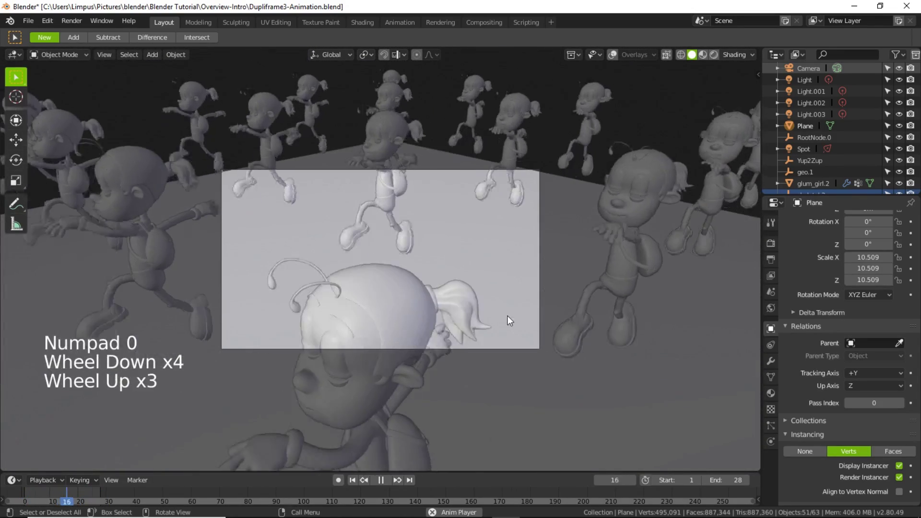
{"action": "key", "text": "n"}
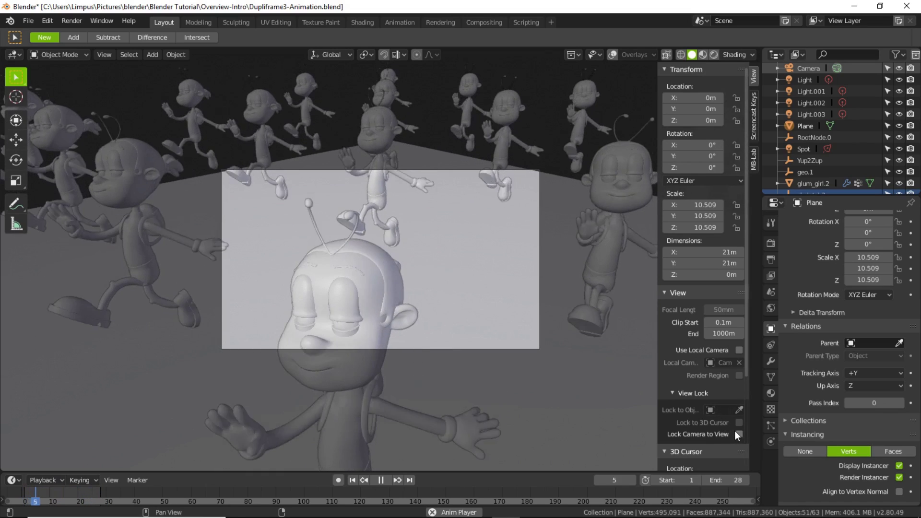
{"action": "left_click", "coordinate": [738, 433]}
{"action": "scroll", "coordinate": [418, 283], "scroll_direction": "down", "scroll_amount": 5}
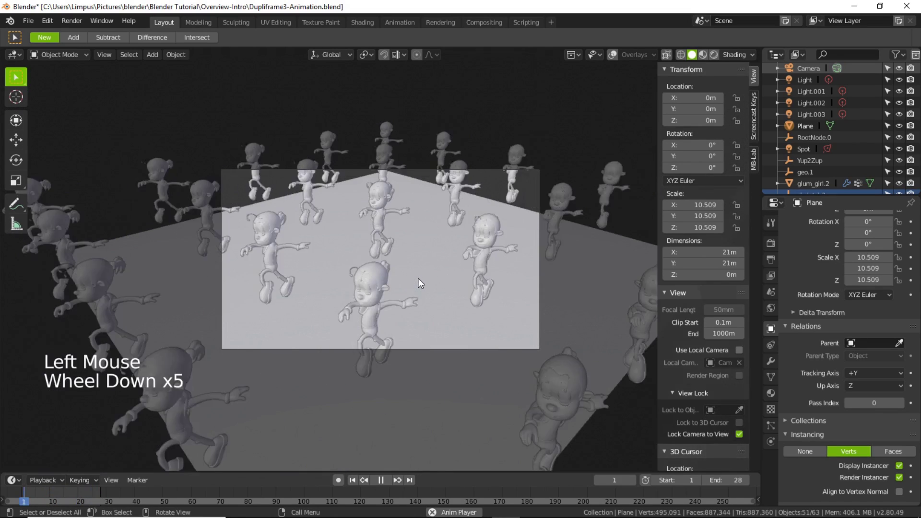
{"action": "scroll", "coordinate": [418, 279], "scroll_direction": "down", "scroll_amount": 4}
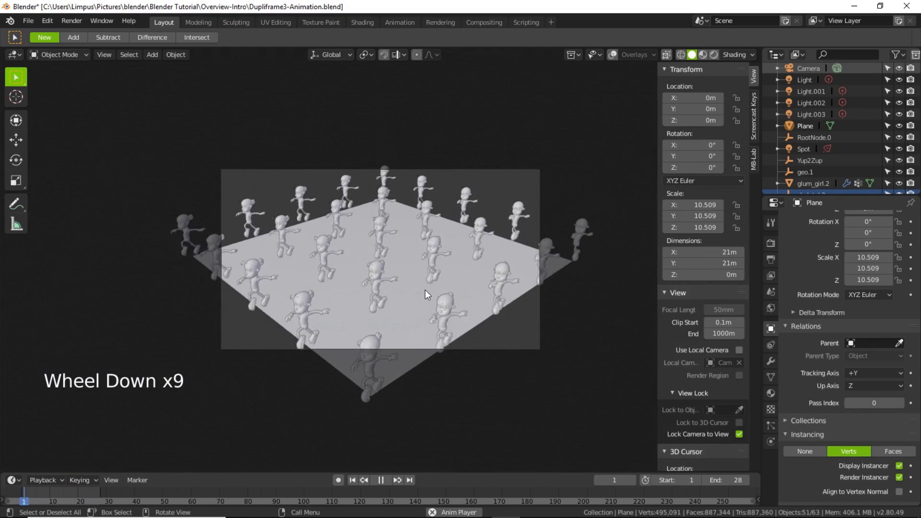
{"action": "middle_click_drag", "start_coordinate": [427, 291], "coordinate": [469, 287]}
{"action": "scroll", "coordinate": [477, 282], "scroll_direction": "up", "scroll_amount": 4}
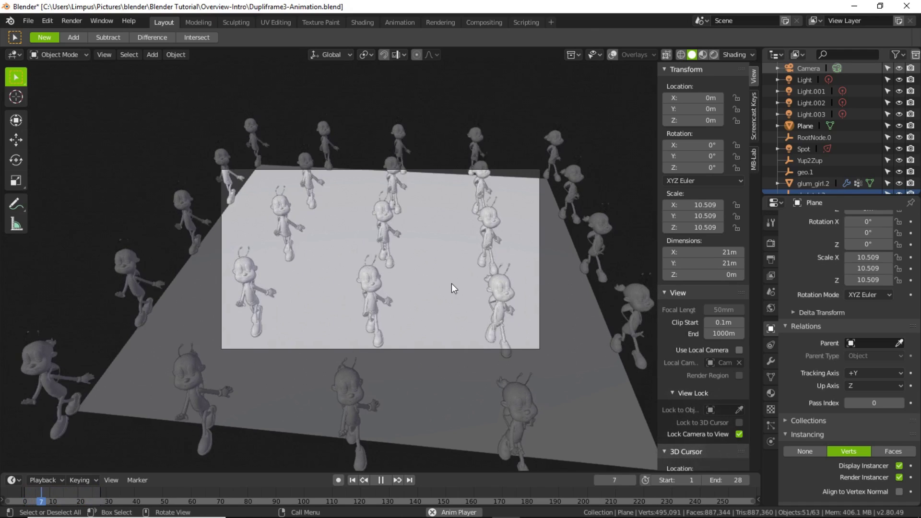
{"action": "middle_click_drag", "start_coordinate": [451, 285], "coordinate": [440, 260]}
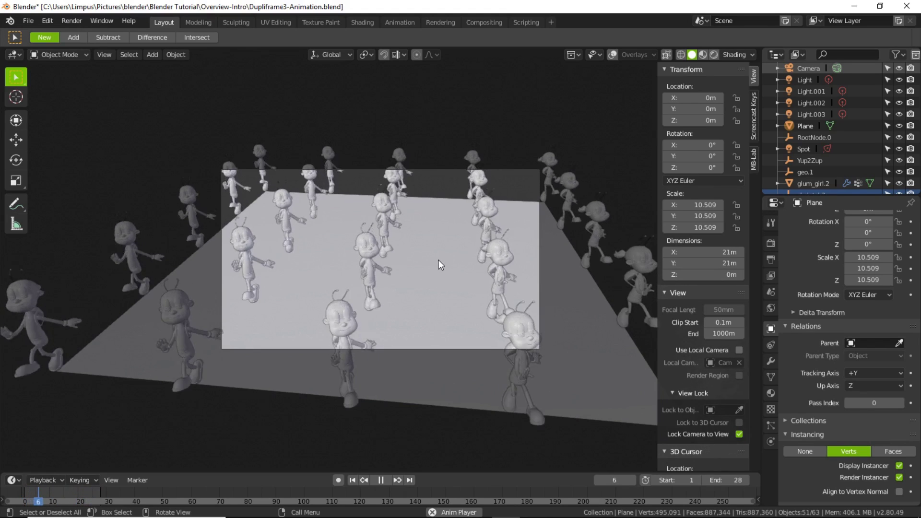
- Inspect the animated crowd on the plane from the front and from several raised angles, close up and at a distance
{"action": "key", "text": "KP_1"}
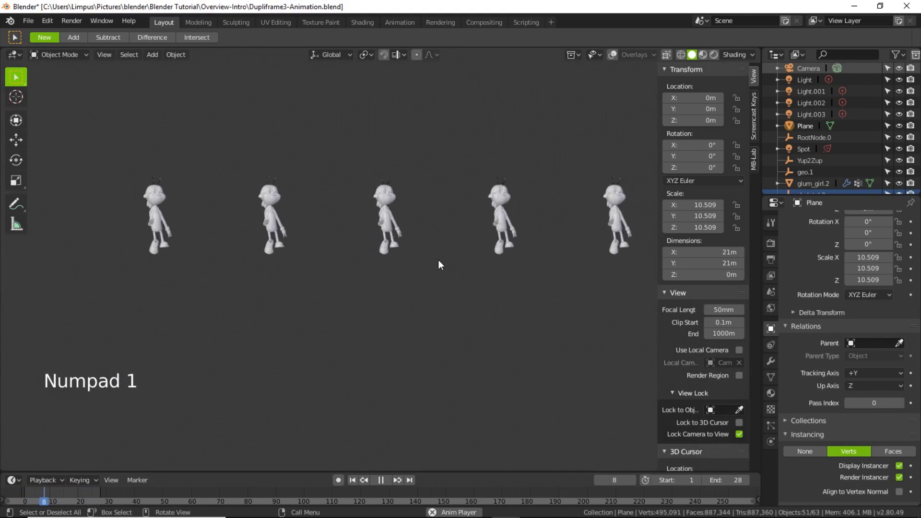
{"action": "scroll", "coordinate": [438, 262], "scroll_direction": "down", "scroll_amount": 3}
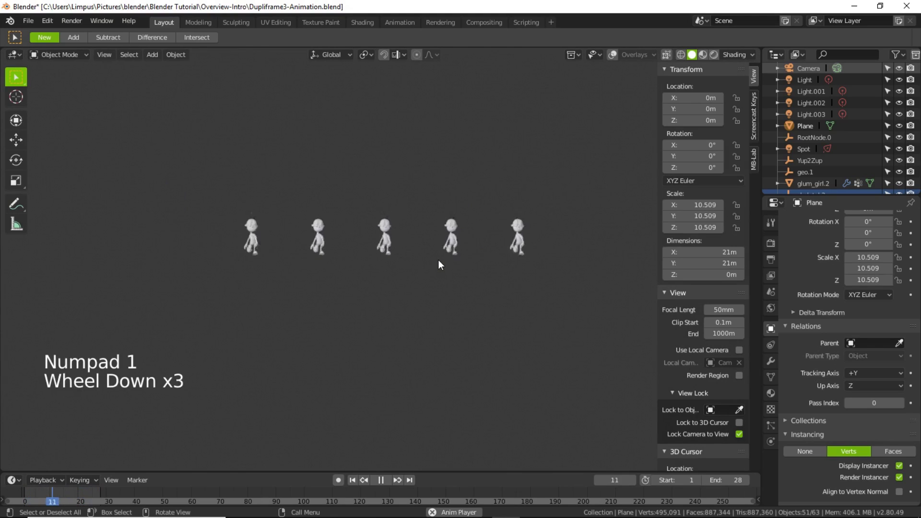
{"action": "scroll", "coordinate": [439, 260], "scroll_direction": "down", "scroll_amount": 5}
{"action": "mouse_move", "coordinate": [442, 278]}
{"action": "middle_mouse_down"}
{"action": "mouse_move", "coordinate": [432, 316]}
{"action": "mouse_move", "coordinate": [444, 284]}
{"action": "middle_mouse_up"}
{"action": "scroll", "coordinate": [491, 285], "scroll_direction": "up", "scroll_amount": 1}
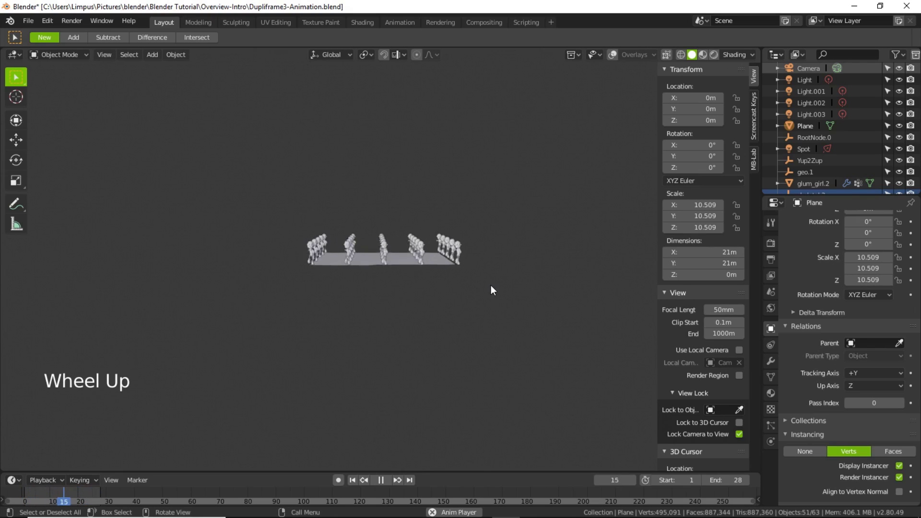
{"action": "scroll", "coordinate": [491, 285], "scroll_direction": "up", "scroll_amount": 1}
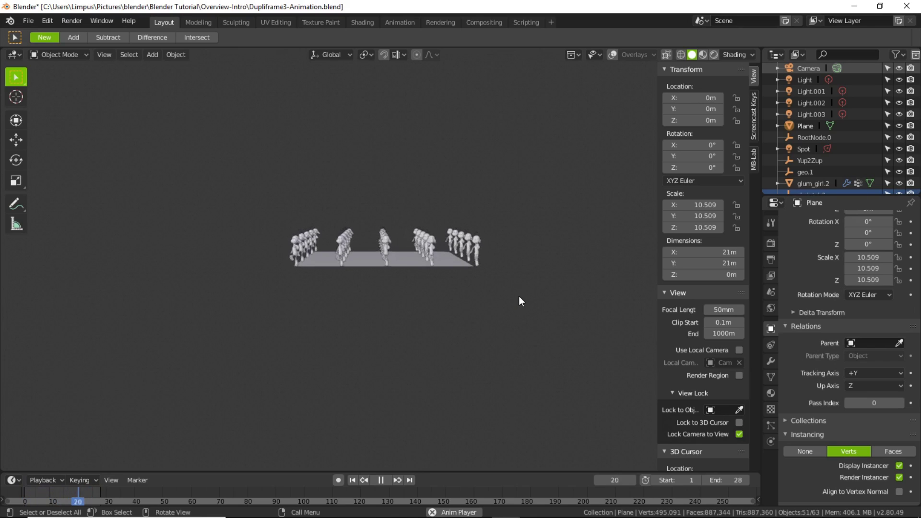
{"action": "middle_click_drag", "start_coordinate": [519, 296], "coordinate": [469, 324]}
{"action": "scroll", "coordinate": [516, 304], "scroll_direction": "up", "scroll_amount": 3}
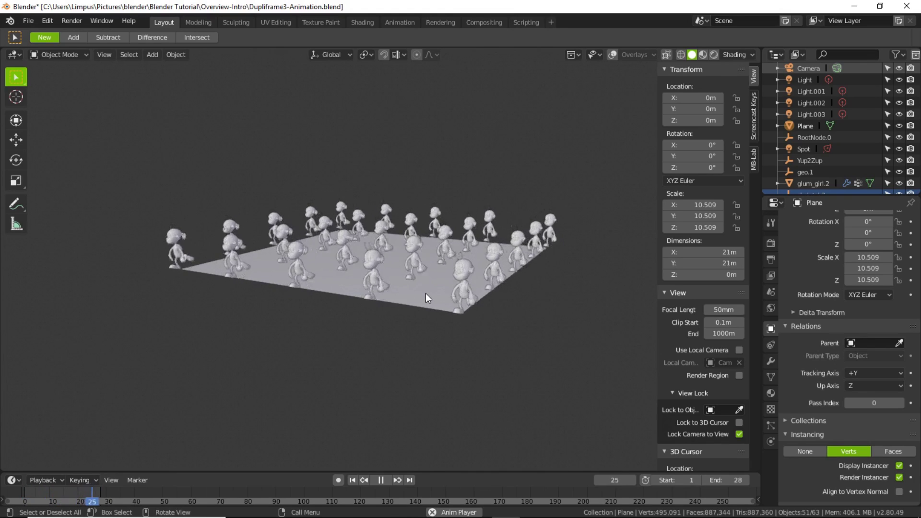
{"action": "scroll", "coordinate": [425, 295], "scroll_direction": "up", "scroll_amount": 2}
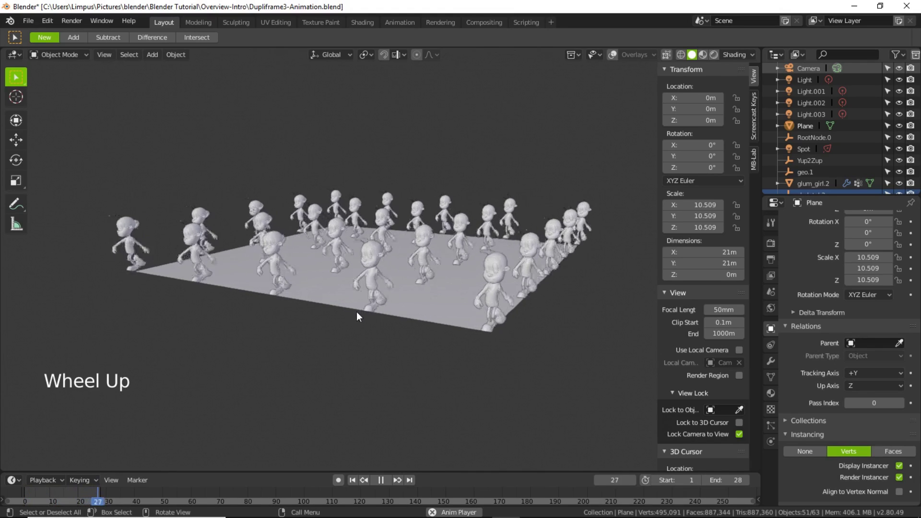
{"action": "middle_click_drag", "start_coordinate": [356, 312], "coordinate": [387, 327]}
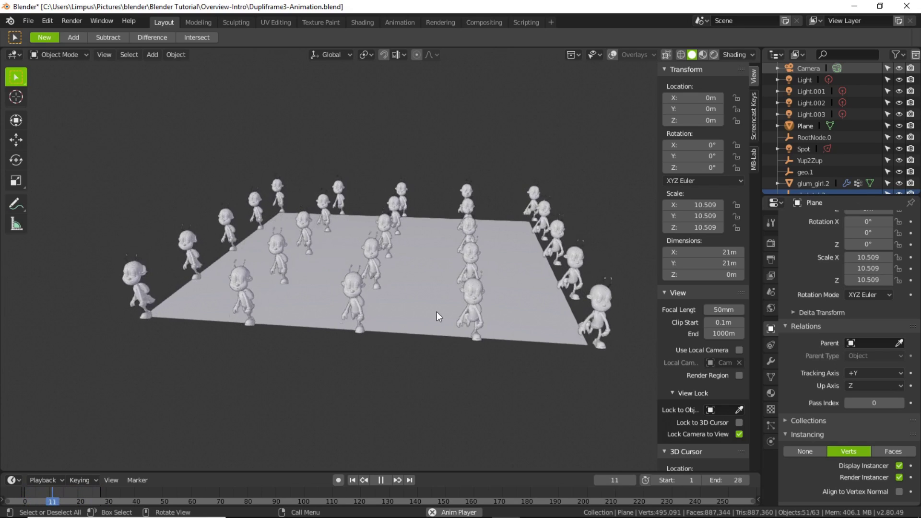
{"action": "scroll", "coordinate": [437, 312], "scroll_direction": "up", "scroll_amount": 2}
{"action": "mouse_move", "coordinate": [437, 312]}
{"action": "middle_mouse_down"}
{"action": "mouse_move", "coordinate": [428, 303]}
{"action": "mouse_move", "coordinate": [437, 314]}
{"action": "middle_mouse_up"}
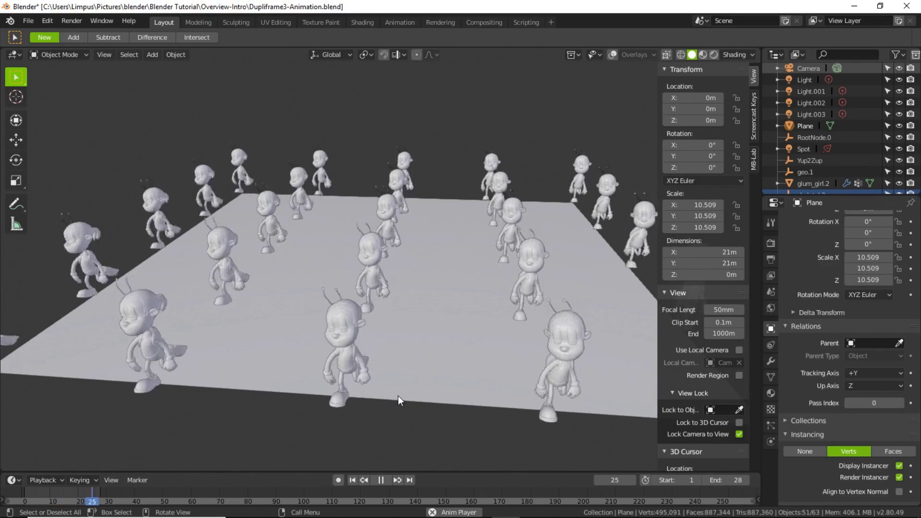
{"action": "scroll", "coordinate": [399, 396], "scroll_direction": "down", "scroll_amount": 2}
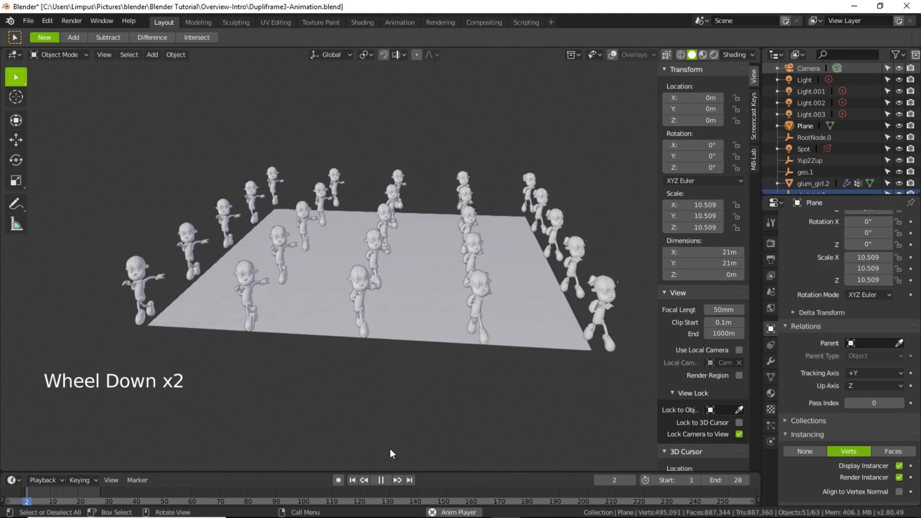
- Stop the playback, rewind to frame 1, and set the plane's instancing to None
{"action": "left_click", "coordinate": [378, 480]}
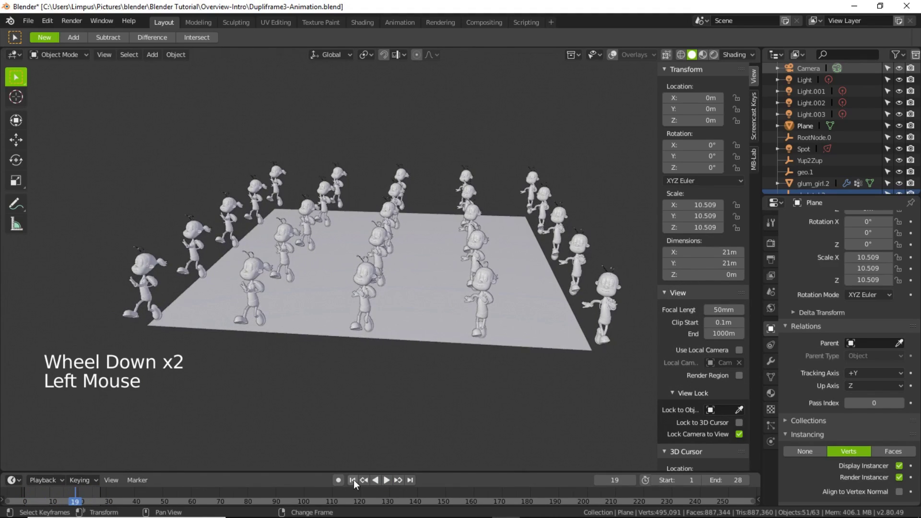
{"action": "left_click", "coordinate": [353, 479]}
{"action": "left_click", "coordinate": [800, 451]}
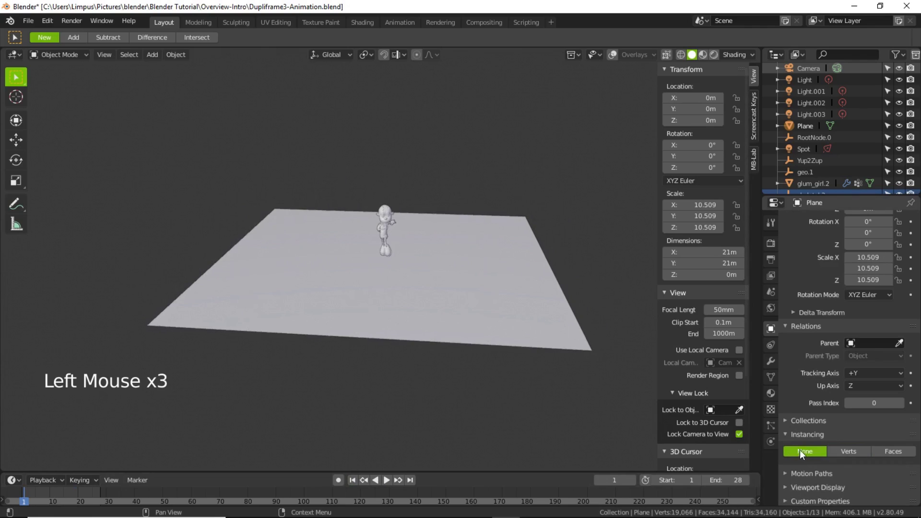
- Delete the large ground plane beneath the girl character
{"action": "middle_click_drag", "start_coordinate": [465, 378], "coordinate": [471, 374]}
{"action": "left_click", "coordinate": [451, 322]}
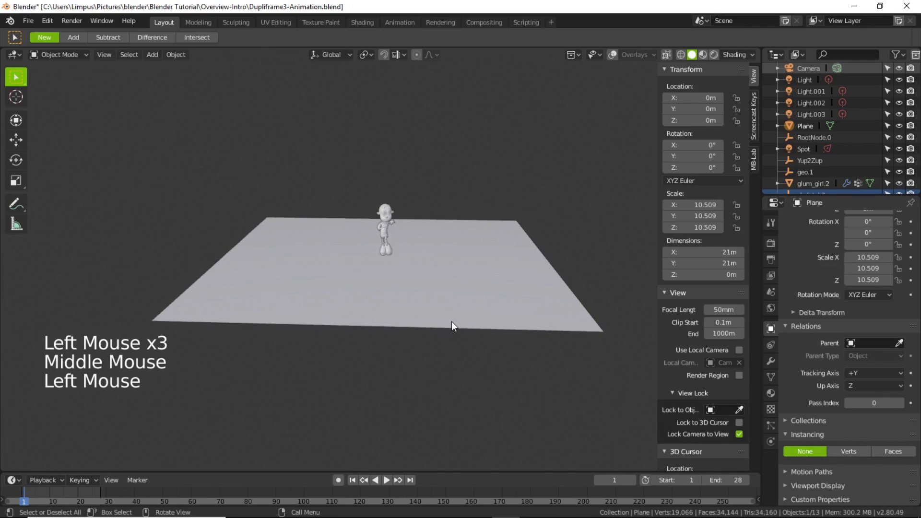
{"action": "key", "text": "Delete"}
- Turn the viewport overlays back on and clear the selection
{"action": "left_click", "coordinate": [389, 226]}
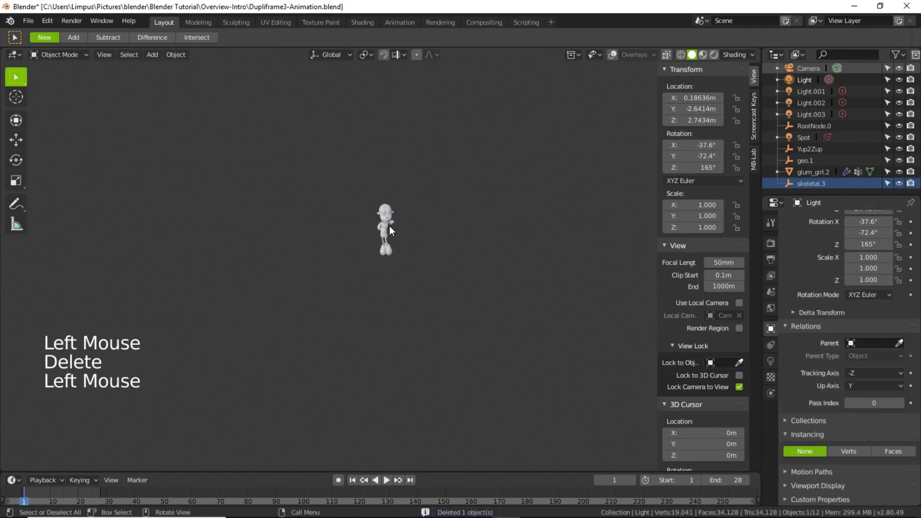
{"action": "left_click_drag", "start_coordinate": [342, 175], "coordinate": [494, 310]}
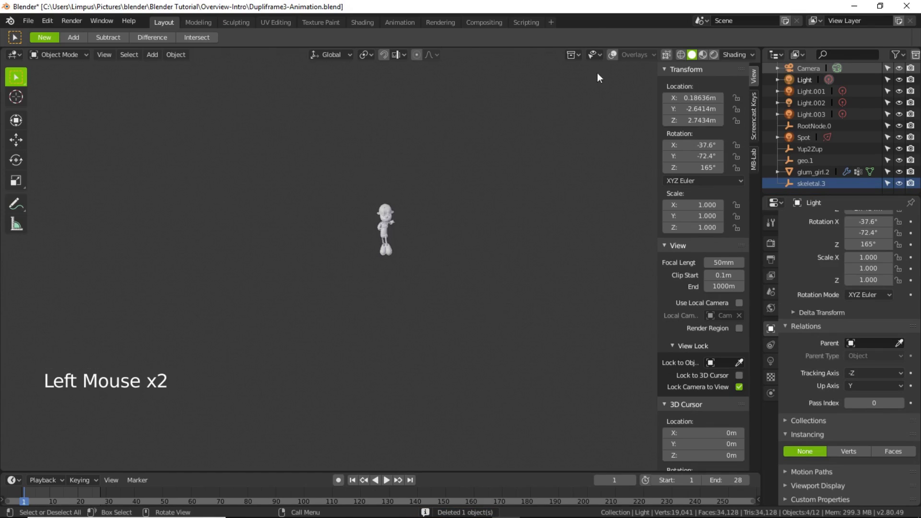
{"action": "left_click", "coordinate": [621, 54]}
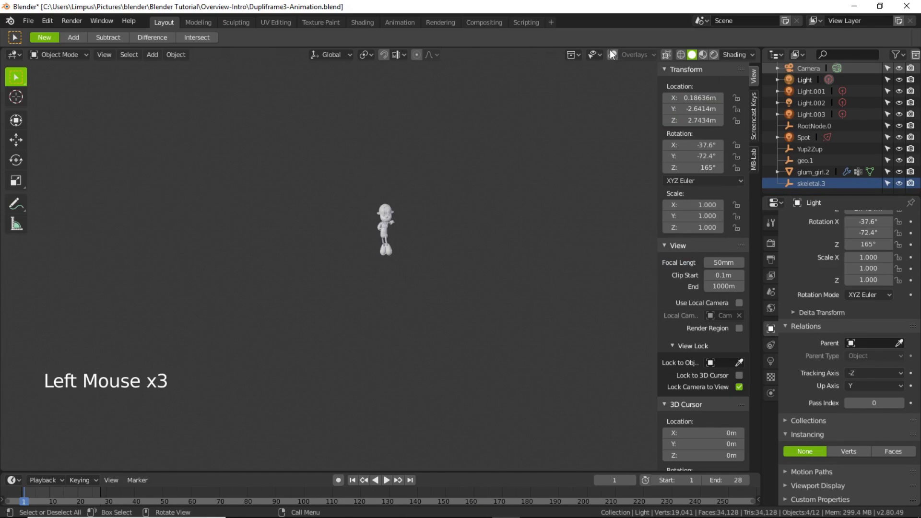
{"action": "left_click", "coordinate": [612, 54]}
{"action": "left_click", "coordinate": [339, 213]}
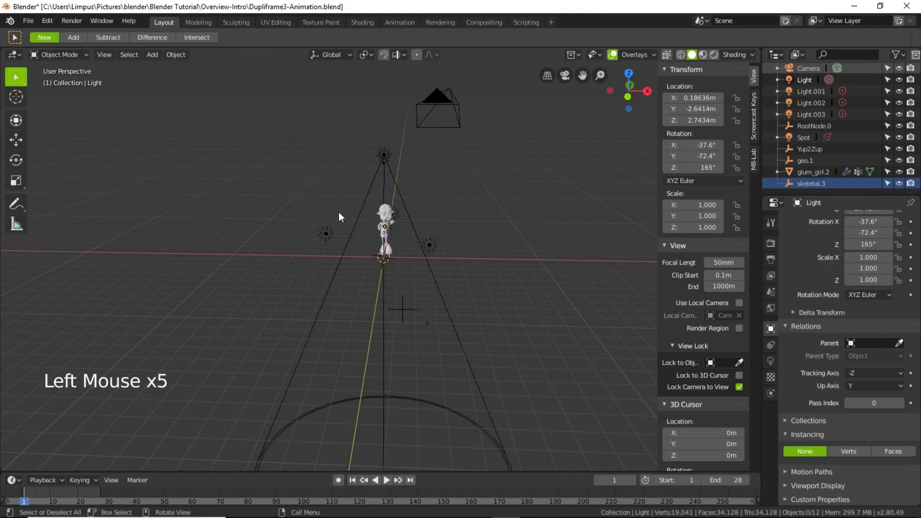
- Delete the glum_girl.2 character mesh
{"action": "middle_click_drag", "start_coordinate": [625, 276], "coordinate": [485, 276]}
{"action": "scroll", "coordinate": [485, 278], "scroll_direction": "up", "scroll_amount": 3}
{"action": "scroll", "coordinate": [485, 279], "scroll_direction": "up", "scroll_amount": 2}
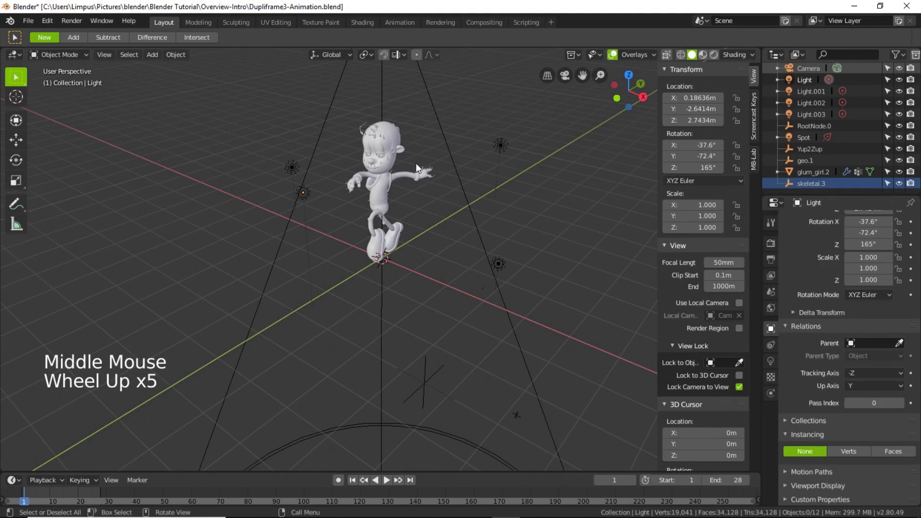
{"action": "left_click", "coordinate": [369, 174]}
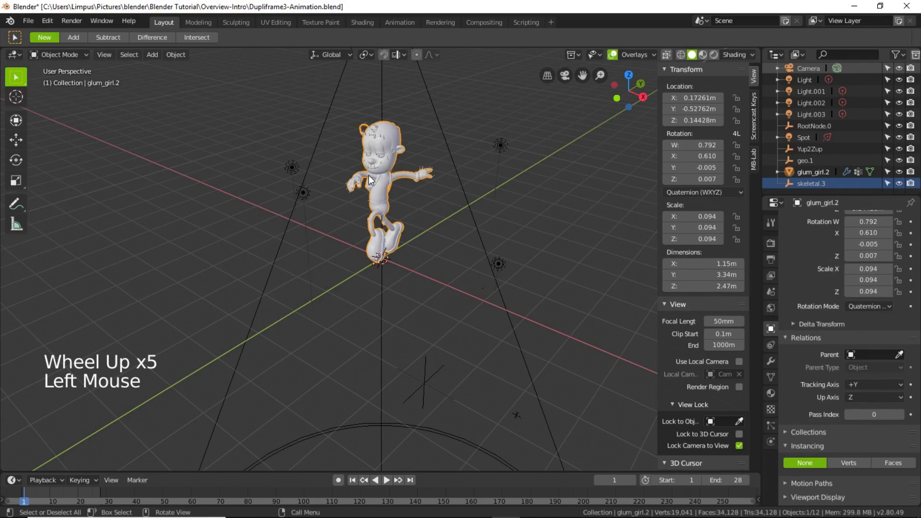
{"action": "key", "text": "Delete"}
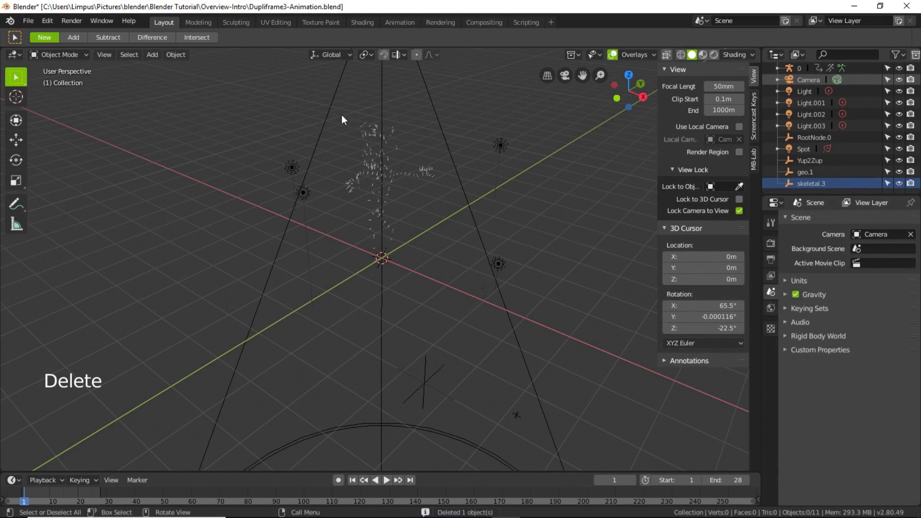
- Try to delete the leftover armature with a box selection in the viewport, and undo the deletion
{"action": "left_click_drag", "start_coordinate": [341, 115], "coordinate": [439, 276]}
{"action": "key", "text": "Delete"}
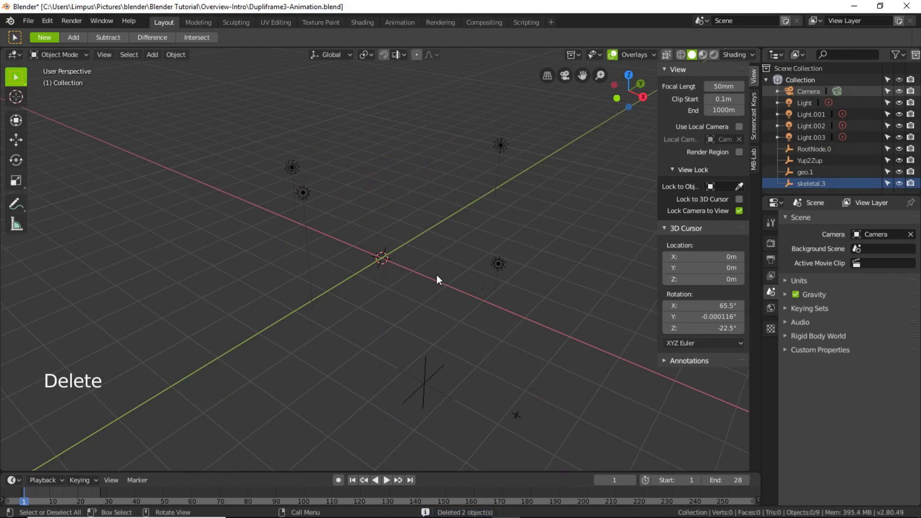
{"action": "key", "text": "ctrl+z"}
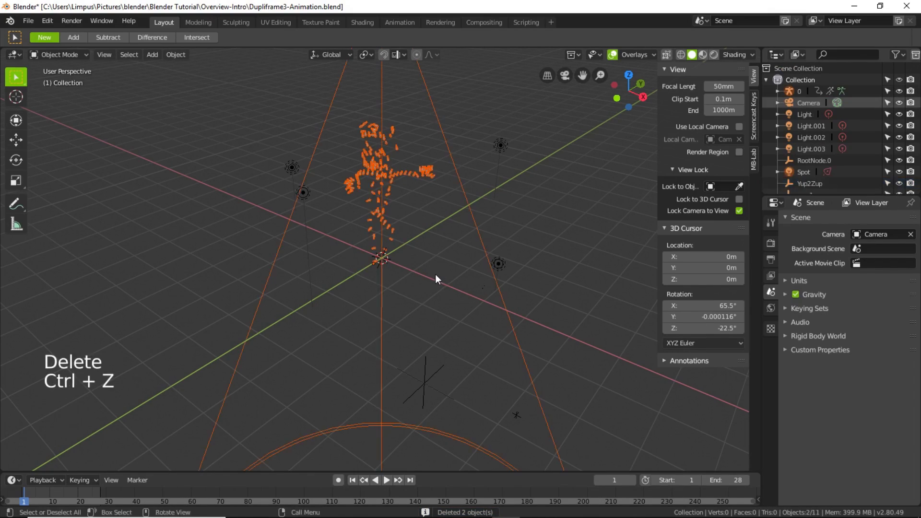
{"action": "left_click", "coordinate": [532, 215]}
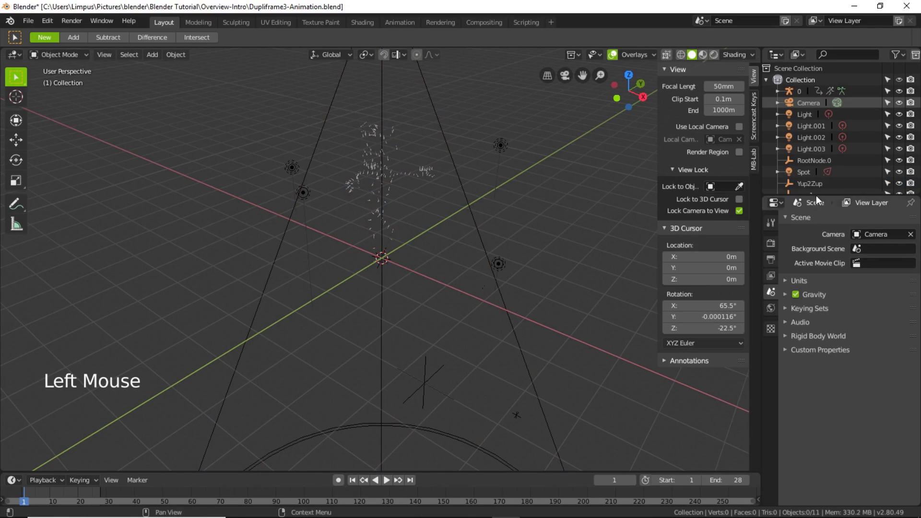
- Delete the armature object named 0 from the scene collection
{"action": "scroll", "coordinate": [815, 185], "scroll_direction": "down", "scroll_amount": 4}
{"action": "scroll", "coordinate": [813, 174], "scroll_direction": "up", "scroll_amount": 4}
{"action": "left_click", "coordinate": [819, 91]}
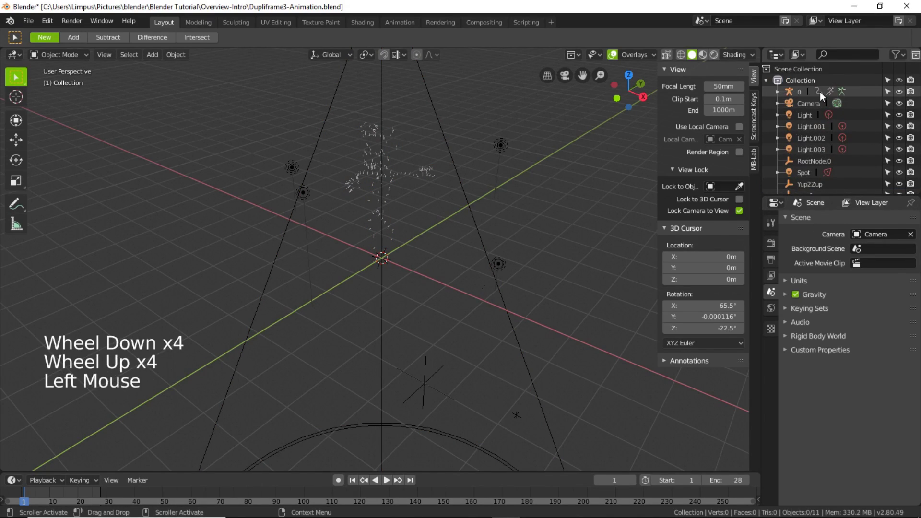
{"action": "key", "text": "Delete"}
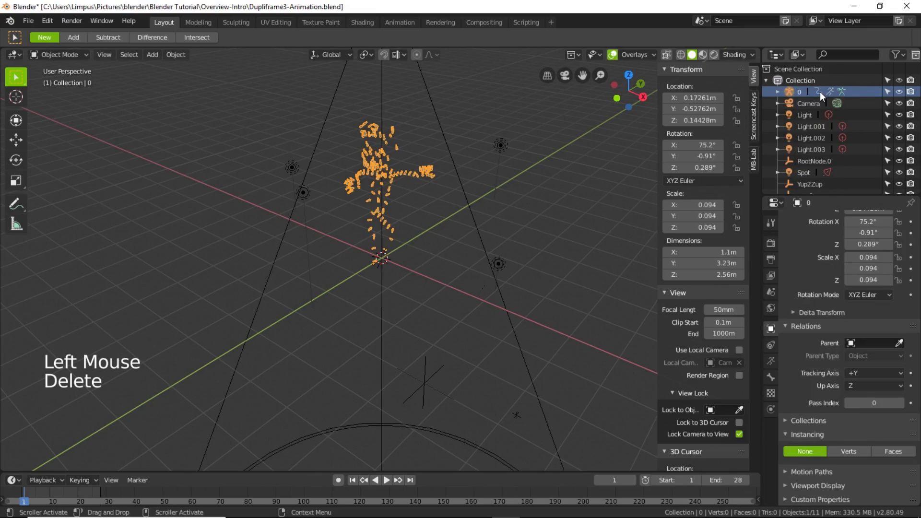
{"action": "right_click", "coordinate": [819, 91]}
{"action": "left_click", "coordinate": [820, 91]}
{"action": "scroll", "coordinate": [819, 92], "scroll_direction": "down", "scroll_amount": 3}
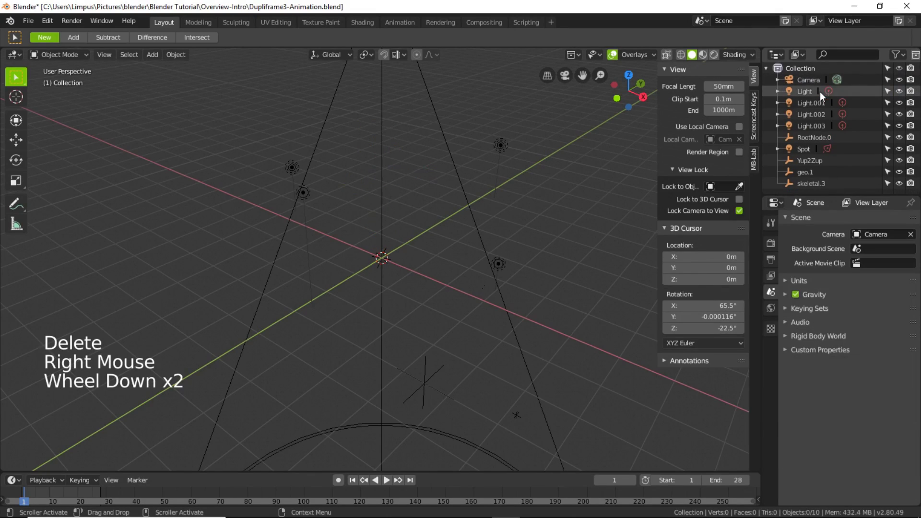
- Delete the leftover empties RootNode.0, Yup2Zup, geo.1 and skeletal.3 from the scene collection
{"action": "right_click", "coordinate": [806, 140]}
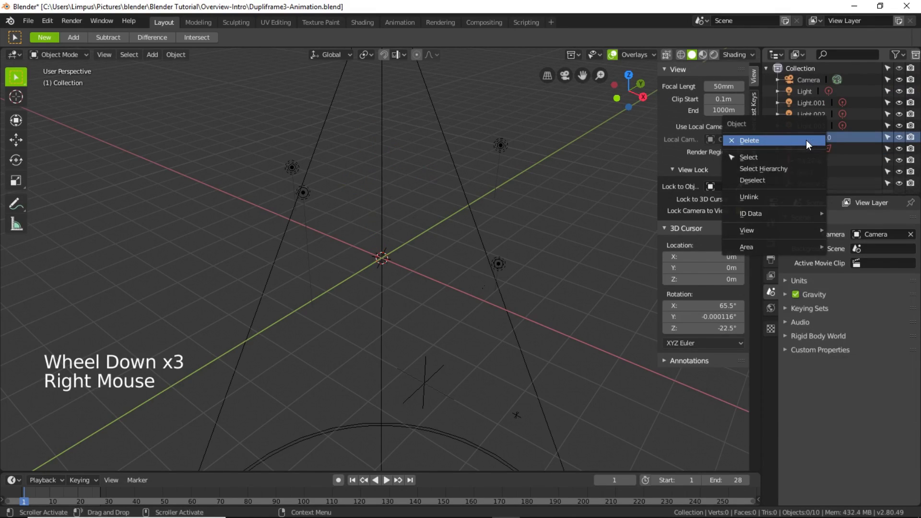
{"action": "left_click", "coordinate": [806, 140]}
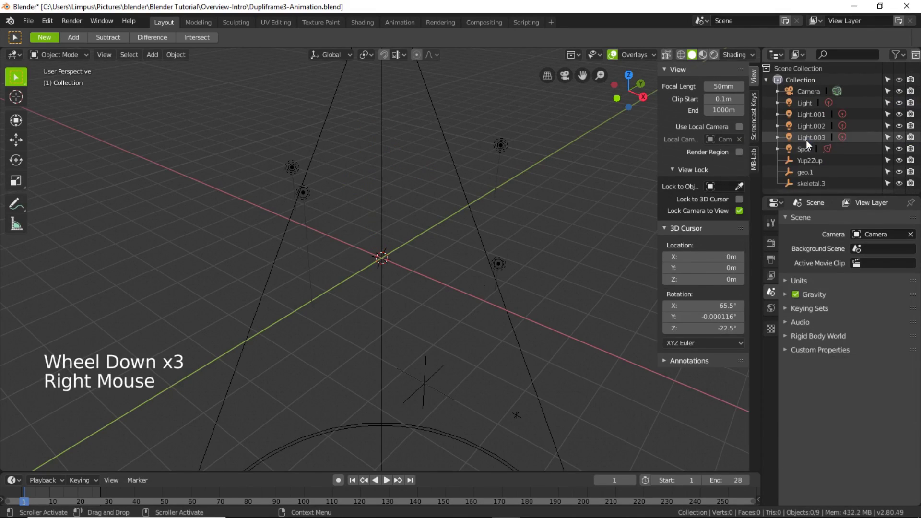
{"action": "right_click", "coordinate": [808, 165]}
{"action": "left_click", "coordinate": [808, 165]}
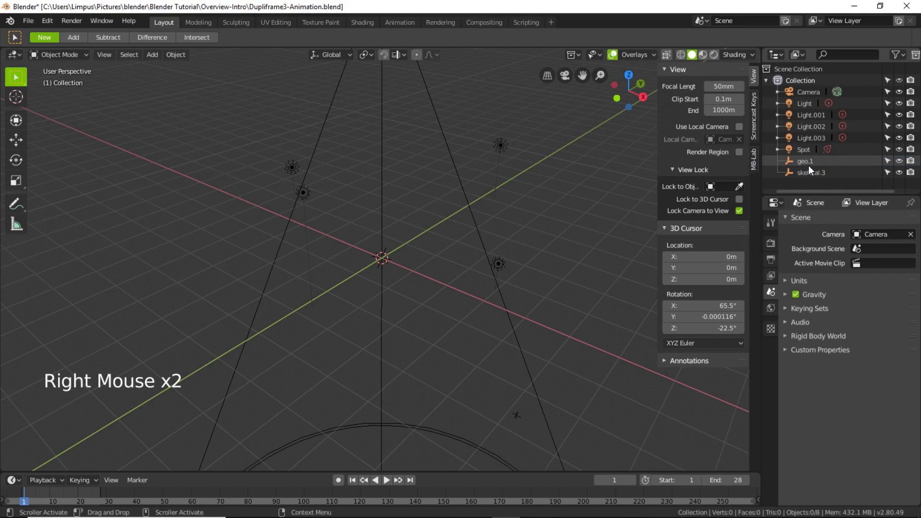
{"action": "right_click", "coordinate": [808, 166]}
{"action": "left_click", "coordinate": [808, 165]}
{"action": "right_click", "coordinate": [808, 165]}
{"action": "left_click", "coordinate": [808, 166]}
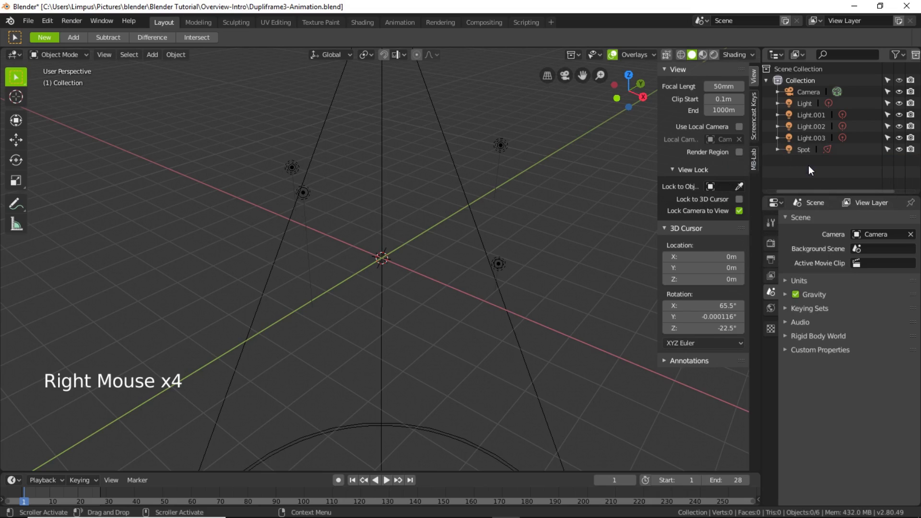
{"action": "middle_click_drag", "start_coordinate": [362, 315], "coordinate": [402, 313]}
{"action": "left_click", "coordinate": [432, 293]}
{"action": "key", "text": "Delete"}
- Add a monkey mesh with a size of 2 m at the world origin and deselect it
{"action": "middle_click_drag", "start_coordinate": [446, 283], "coordinate": [483, 264]}
{"action": "scroll", "coordinate": [482, 263], "scroll_direction": "down", "scroll_amount": 4}
{"action": "scroll", "coordinate": [482, 264], "scroll_direction": "down", "scroll_amount": 4}
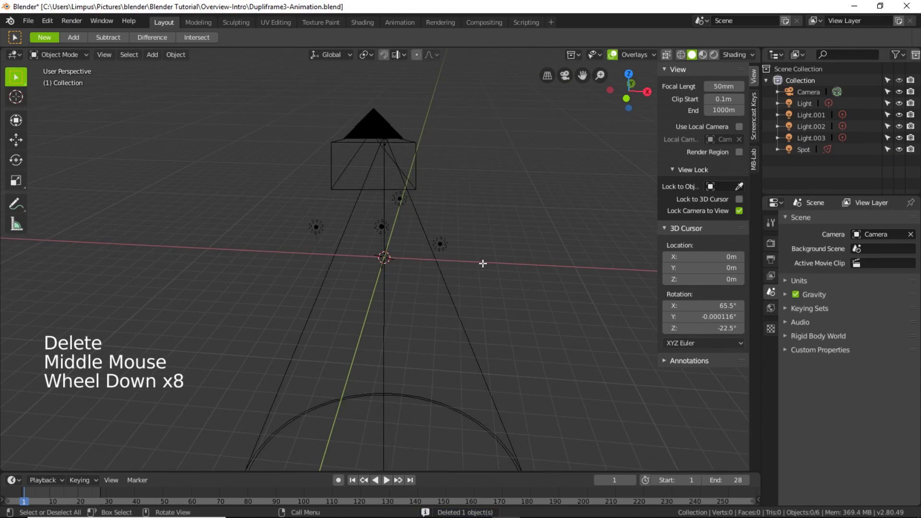
{"action": "scroll", "coordinate": [482, 263], "scroll_direction": "up", "scroll_amount": 2}
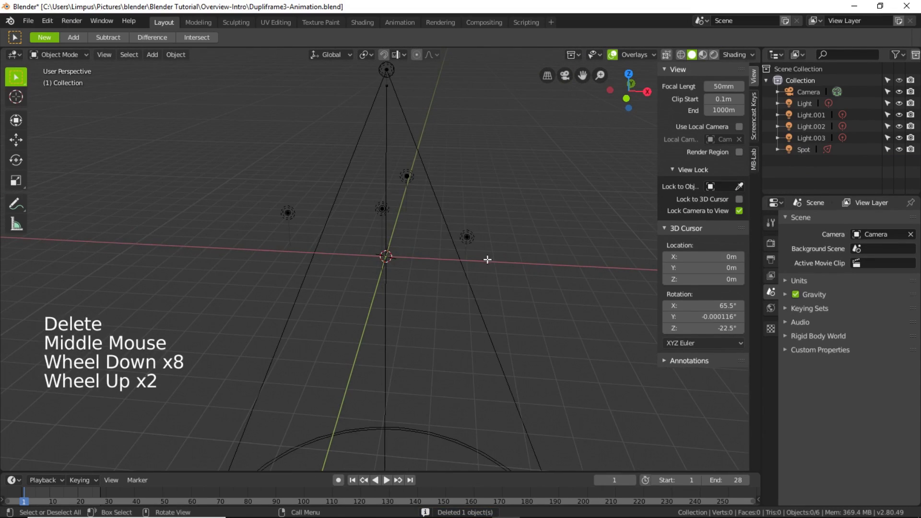
{"action": "left_click", "coordinate": [146, 54]}
{"action": "mouse_move", "coordinate": [168, 68]}
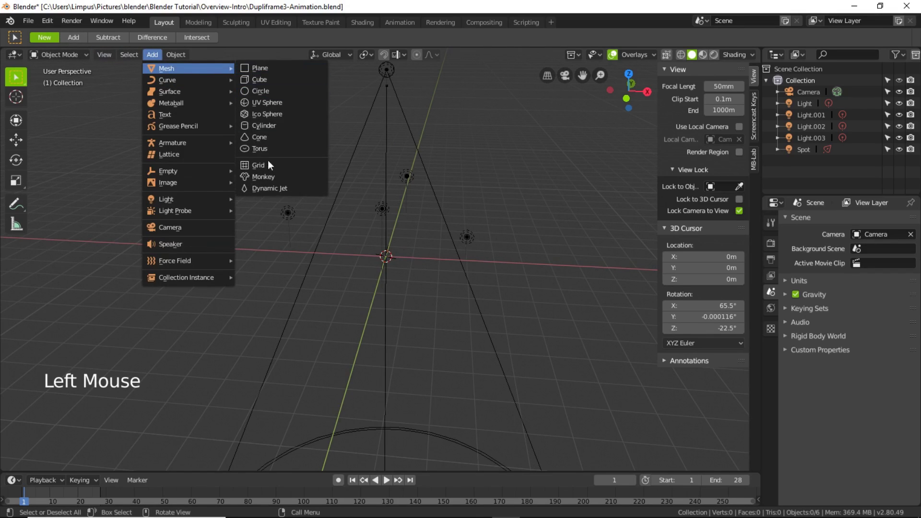
{"action": "left_click", "coordinate": [269, 177]}
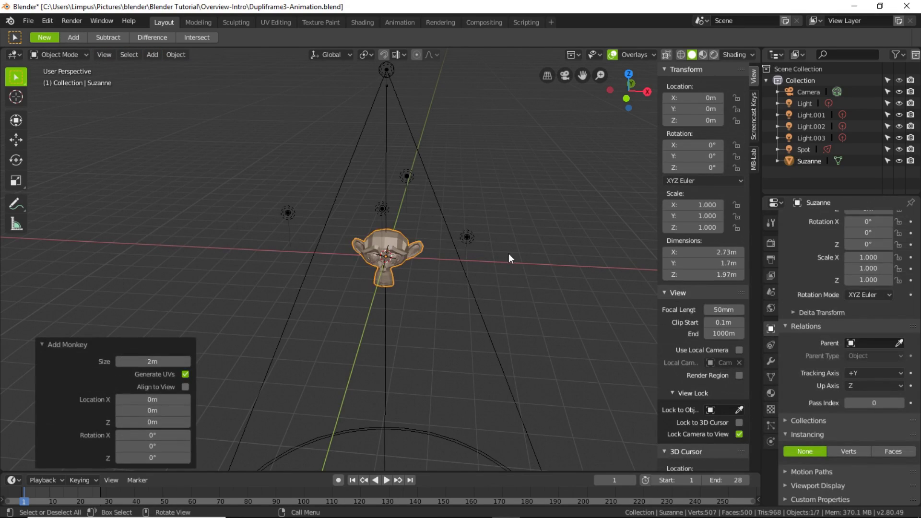
{"action": "scroll", "coordinate": [480, 261], "scroll_direction": "up", "scroll_amount": 1}
{"action": "left_click", "coordinate": [240, 277]}
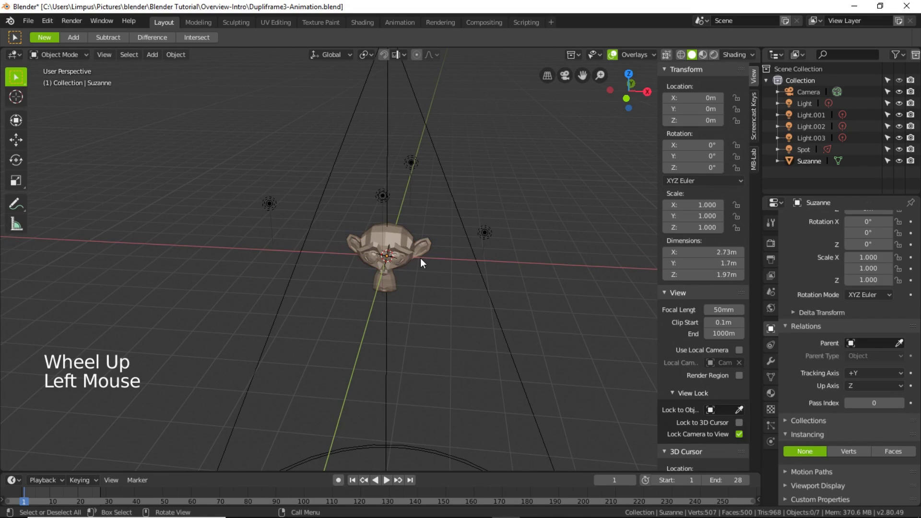
- Preview the glossy orange and rainbow-coloured MatCaps in the viewport's solid shading and return to the brown MatCap
{"action": "left_click", "coordinate": [737, 55]}
{"action": "left_click", "coordinate": [681, 129]}
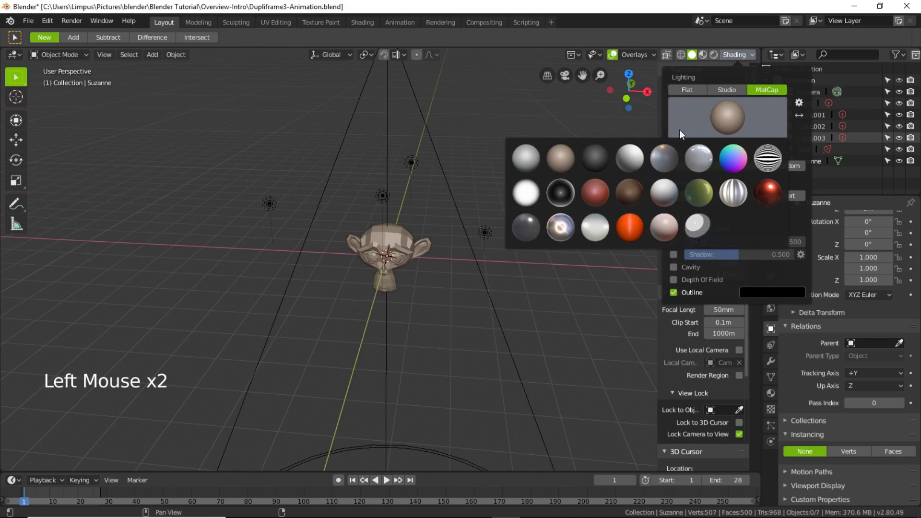
{"action": "left_click", "coordinate": [630, 229]}
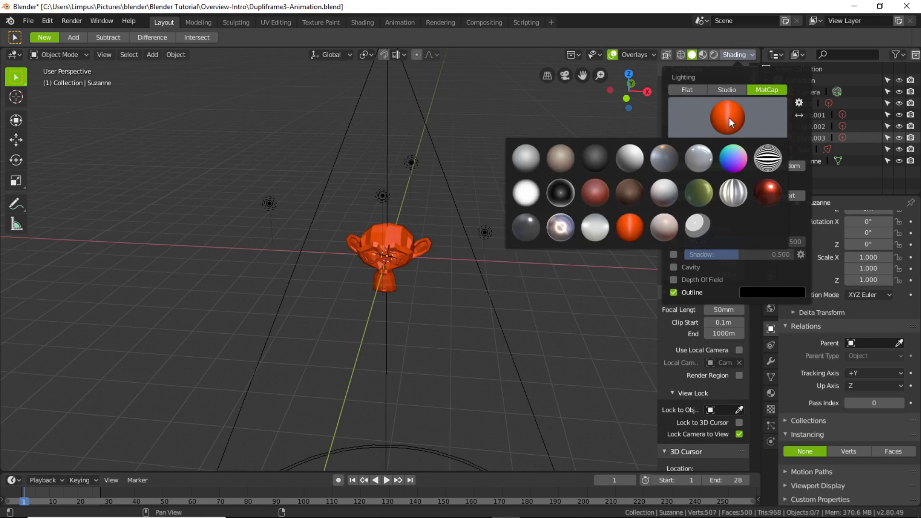
{"action": "left_click", "coordinate": [725, 165]}
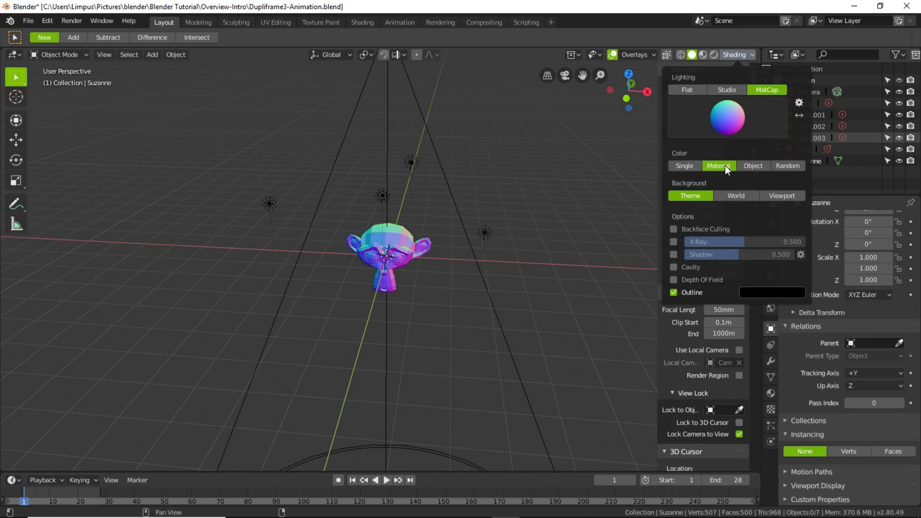
{"action": "left_click", "coordinate": [728, 116]}
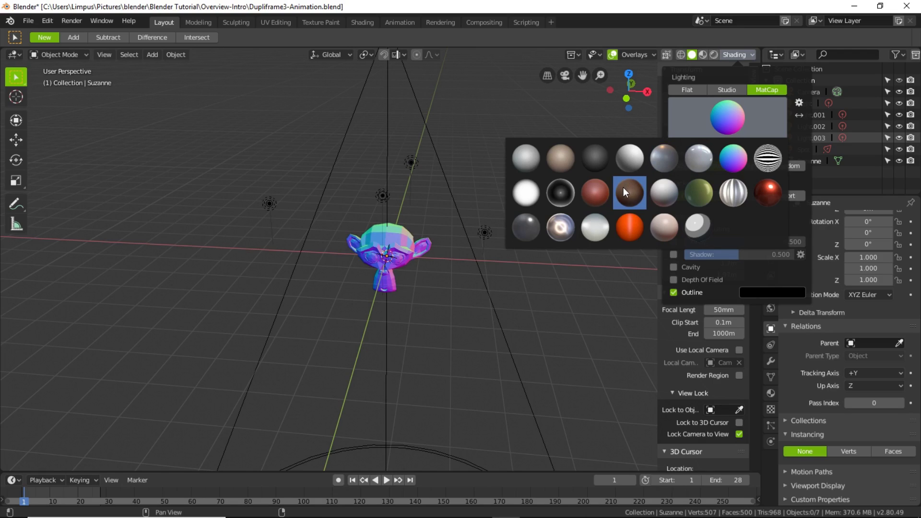
{"action": "left_click", "coordinate": [564, 166]}
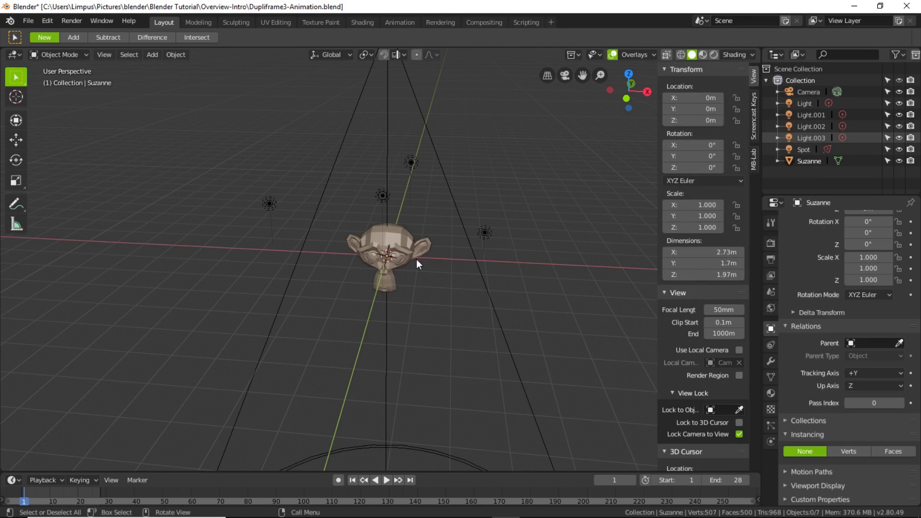
- Scale the monkey by about 0.861 and raise it about 1.02 m along the Z axis
{"action": "middle_click_drag", "start_coordinate": [416, 263], "coordinate": [419, 258]}
{"action": "key", "text": "s"}
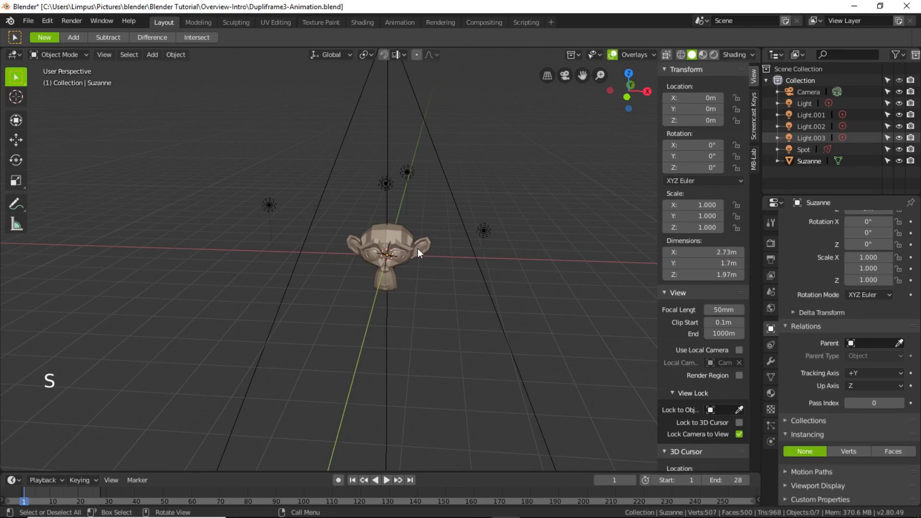
{"action": "left_click", "coordinate": [417, 249]}
{"action": "key", "text": "s"}
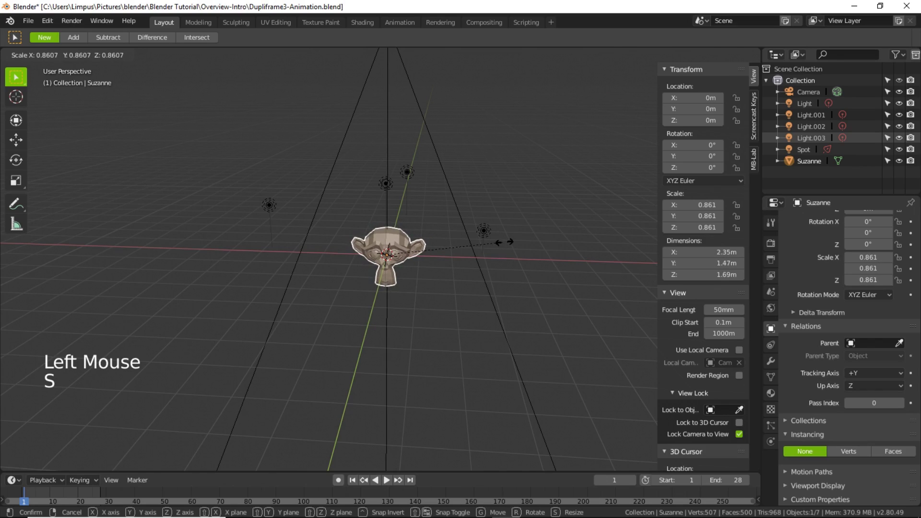
{"action": "left_click", "coordinate": [503, 242]}
{"action": "key", "text": "g"}
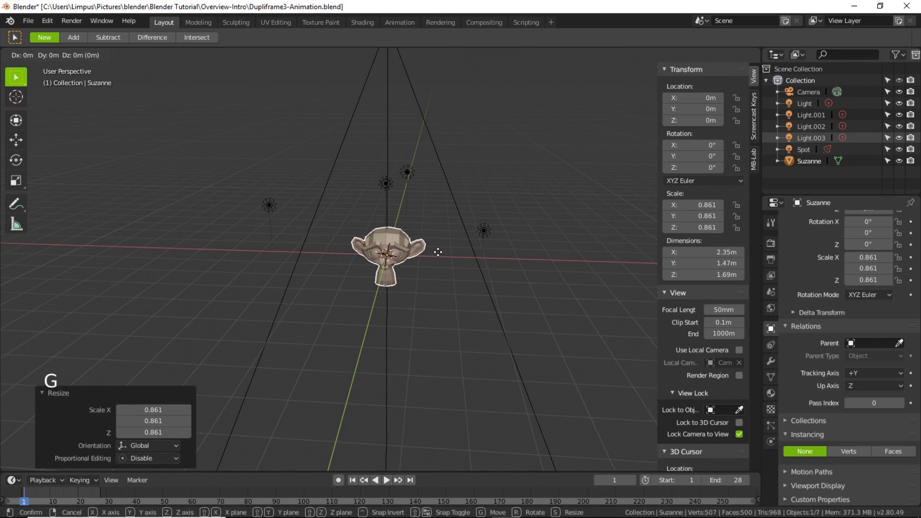
{"action": "key", "text": "z"}
{"action": "left_click", "coordinate": [442, 221]}
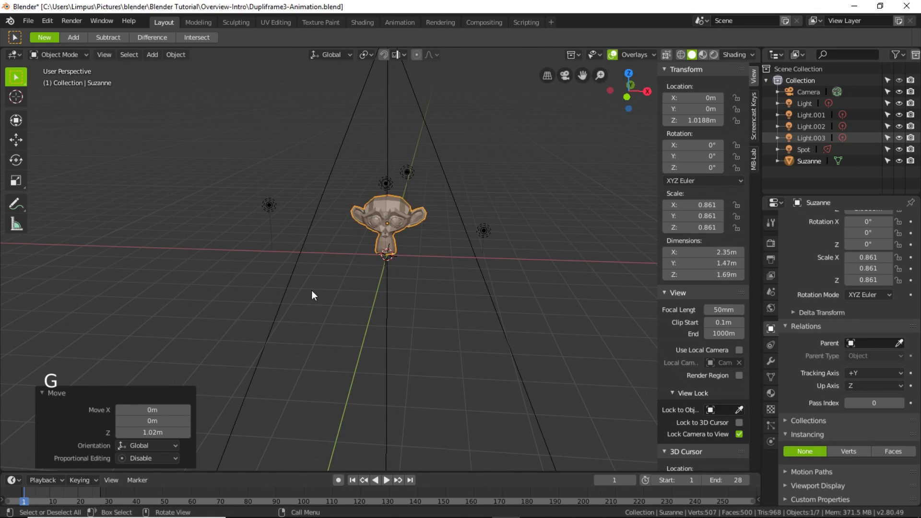
- Add a 2 m plane mesh at the world origin and scale it up by about 5.67
{"action": "middle_click_drag", "start_coordinate": [312, 290], "coordinate": [321, 293]}
{"action": "left_click", "coordinate": [176, 54]}
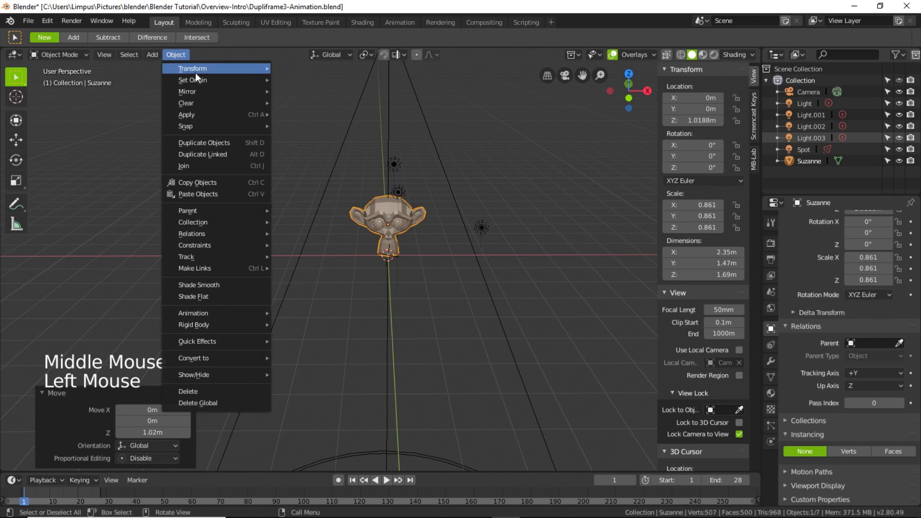
{"action": "mouse_move", "coordinate": [200, 68]}
{"action": "mouse_move", "coordinate": [158, 56]}
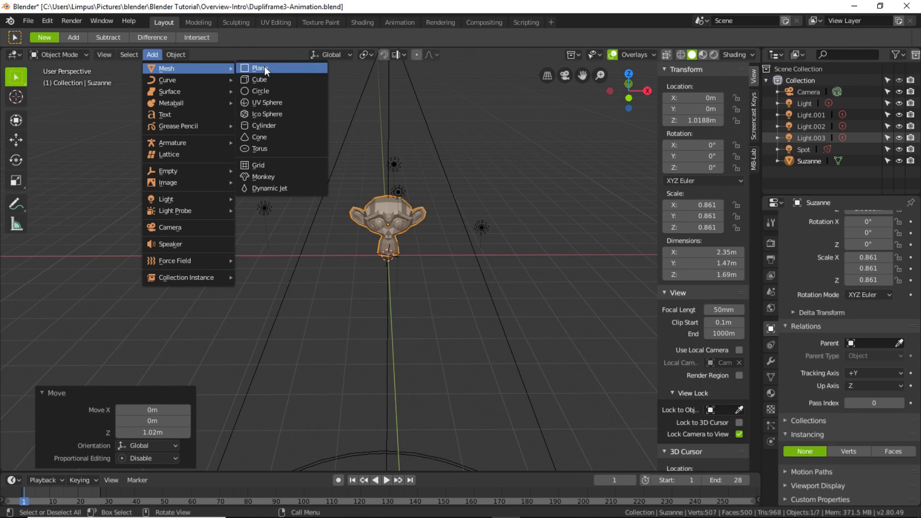
{"action": "left_click", "coordinate": [264, 67]}
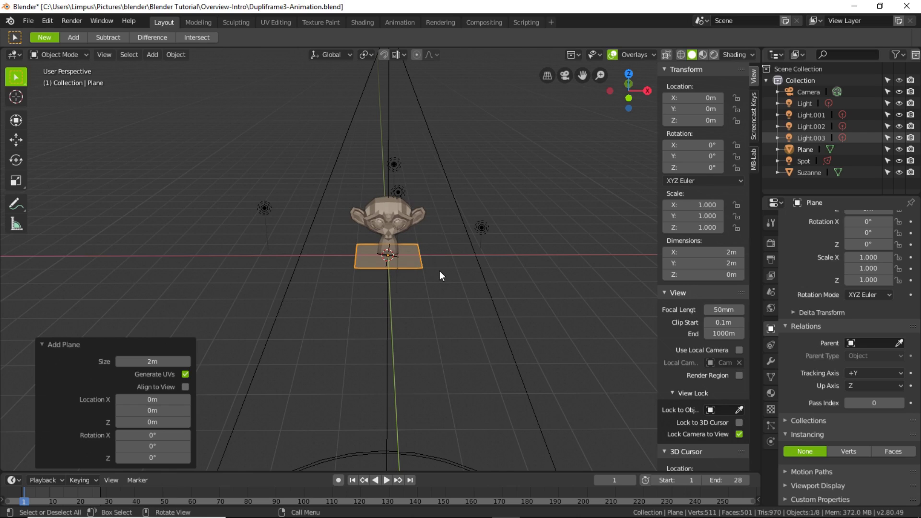
{"action": "key", "text": "s"}
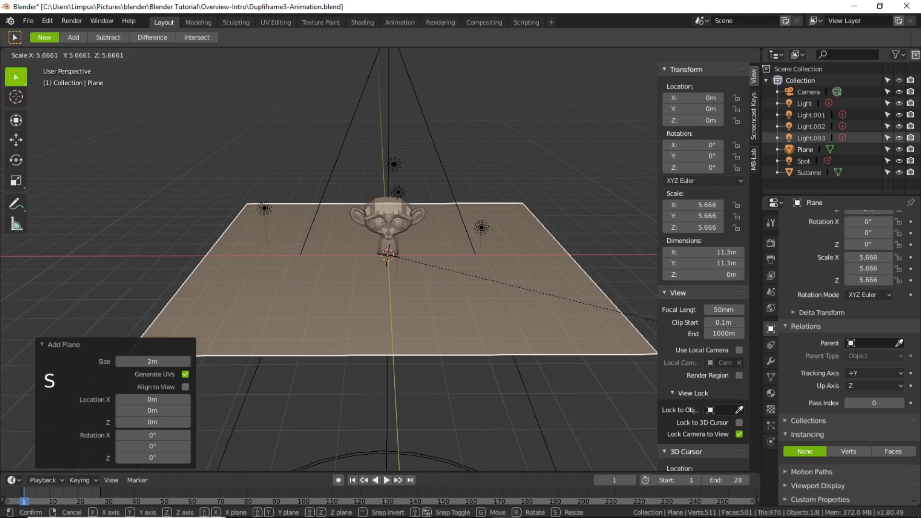
{"action": "left_click", "coordinate": [686, 332]}
{"action": "middle_click_drag", "start_coordinate": [389, 293], "coordinate": [424, 301]}
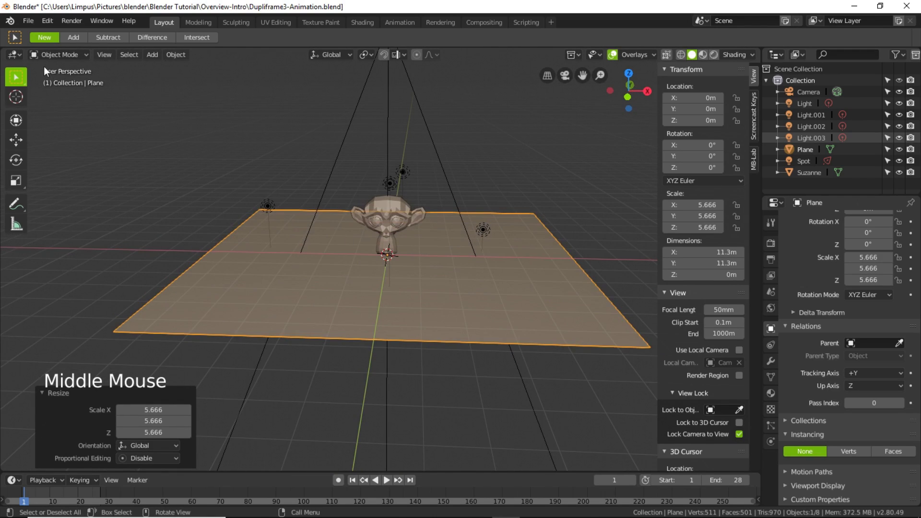
- Subdivide the plane with 6 cuts in Edit Mode and return to Object Mode
{"action": "left_click", "coordinate": [57, 54]}
{"action": "left_click", "coordinate": [54, 82]}
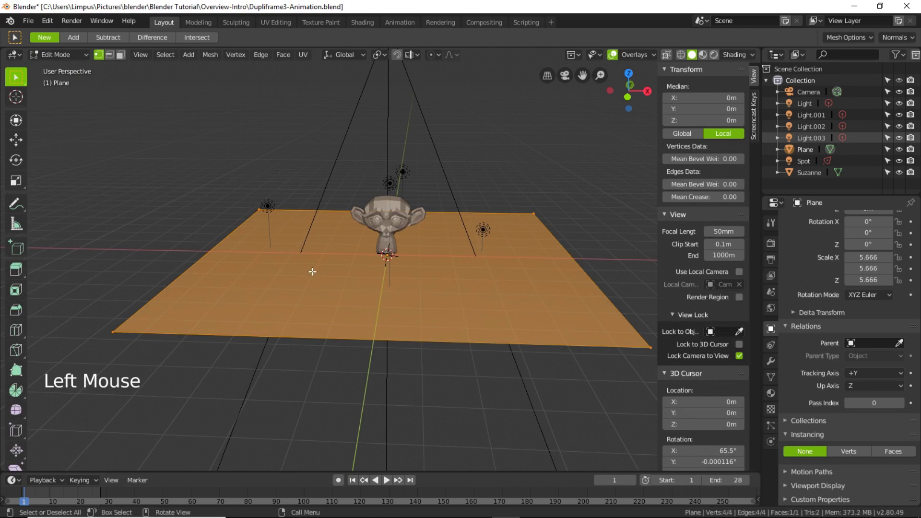
{"action": "right_click", "coordinate": [310, 275]}
{"action": "left_click", "coordinate": [290, 244]}
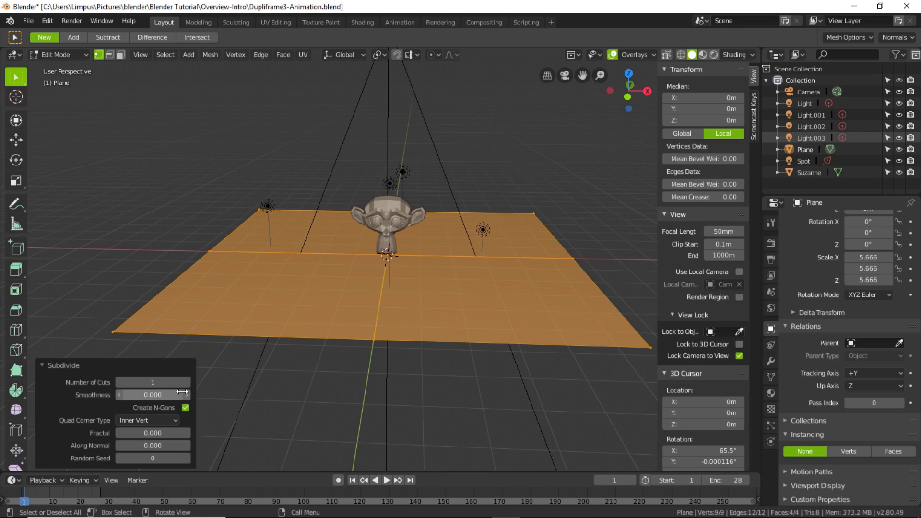
{"action": "left_click", "coordinate": [188, 382]}
{"action": "left_click", "coordinate": [188, 382]}
{"action": "left_click", "coordinate": [188, 382]}
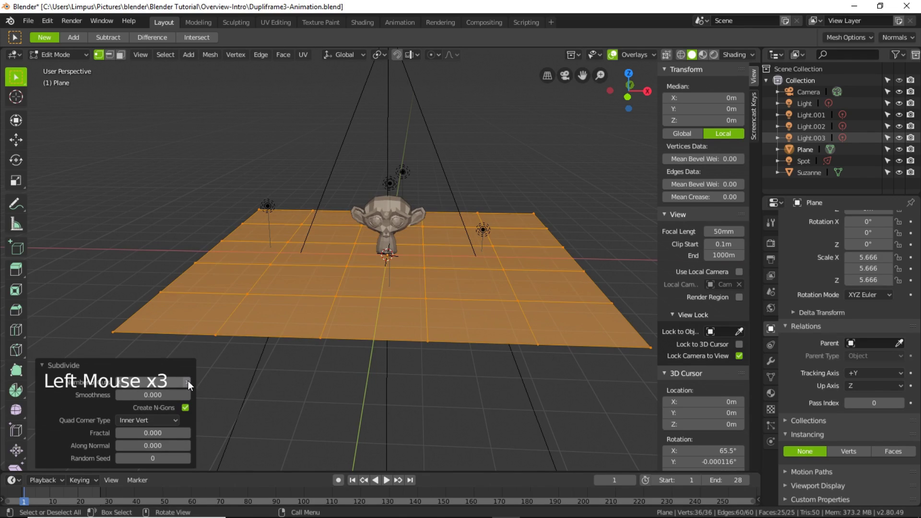
{"action": "left_click", "coordinate": [189, 382]}
{"action": "left_click", "coordinate": [188, 381]}
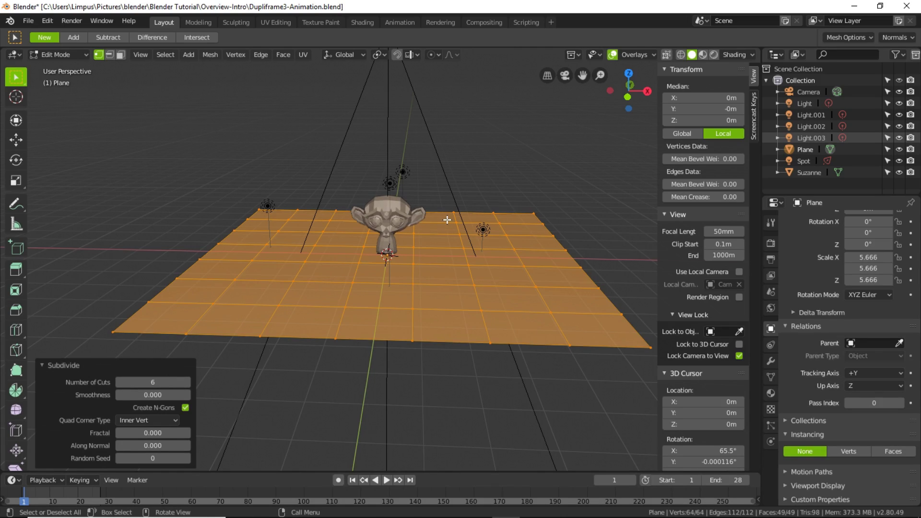
{"action": "left_click", "coordinate": [63, 56]}
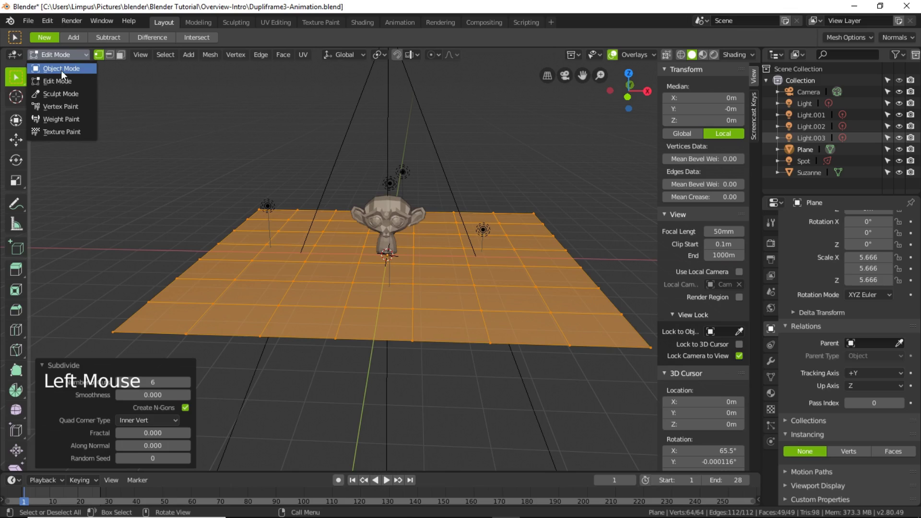
{"action": "left_click", "coordinate": [61, 72]}
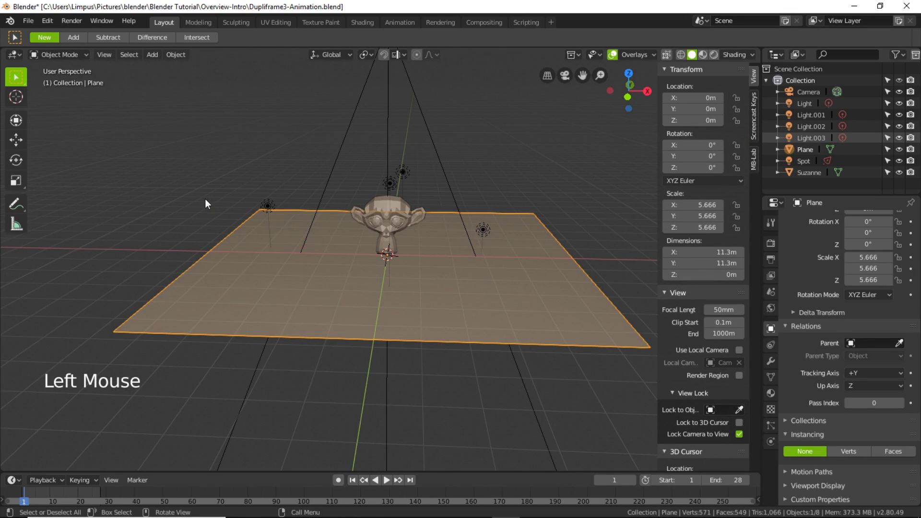
- Parent the monkey to the plane using the Object parent type
{"action": "middle_click_drag", "start_coordinate": [205, 199], "coordinate": [206, 193]}
{"action": "left_click", "coordinate": [379, 209]}
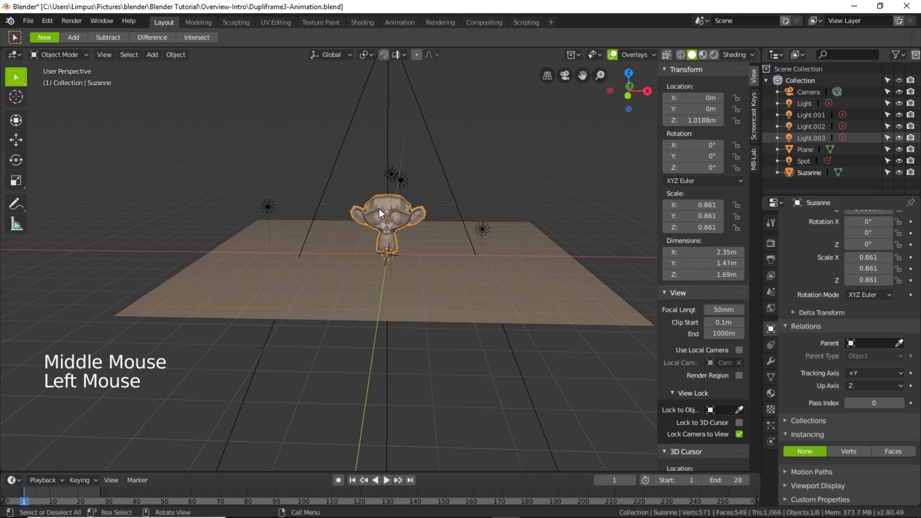
{"action": "left_click", "coordinate": [453, 275], "text": "shift"}
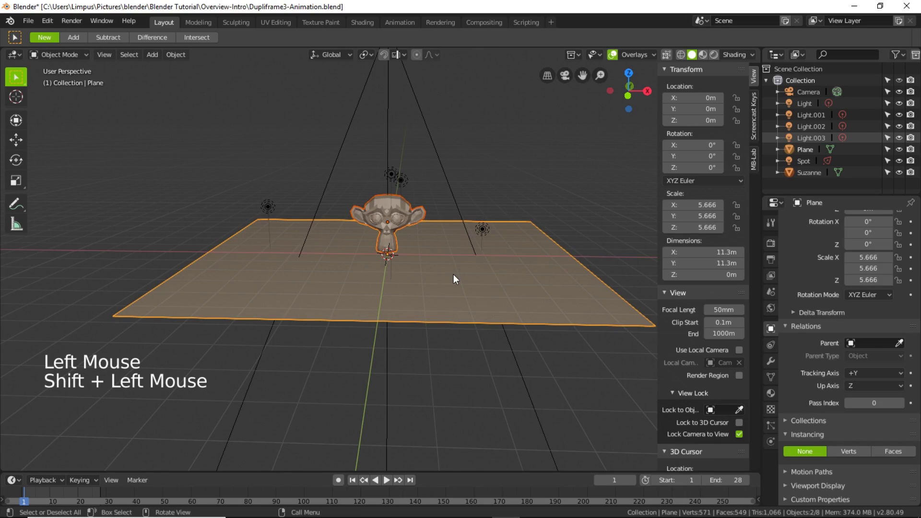
{"action": "key", "text": "ctrl+p"}
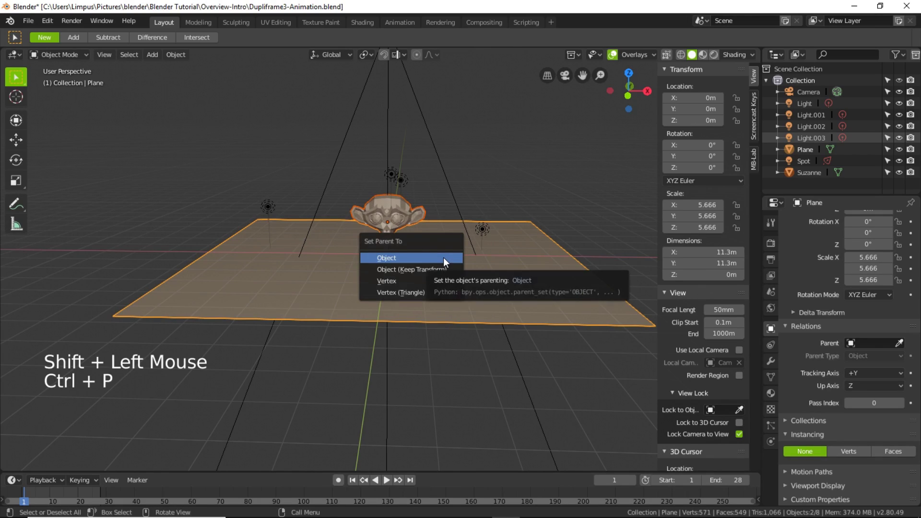
{"action": "left_click", "coordinate": [444, 260]}
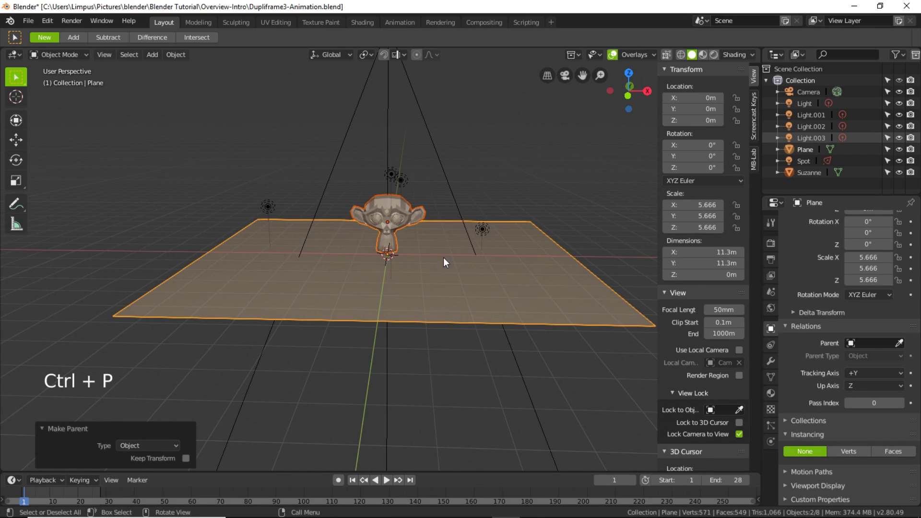
- Select only the plane and set its instancing to Verts so the monkey repeats on every vertex
{"action": "left_click", "coordinate": [475, 310]}
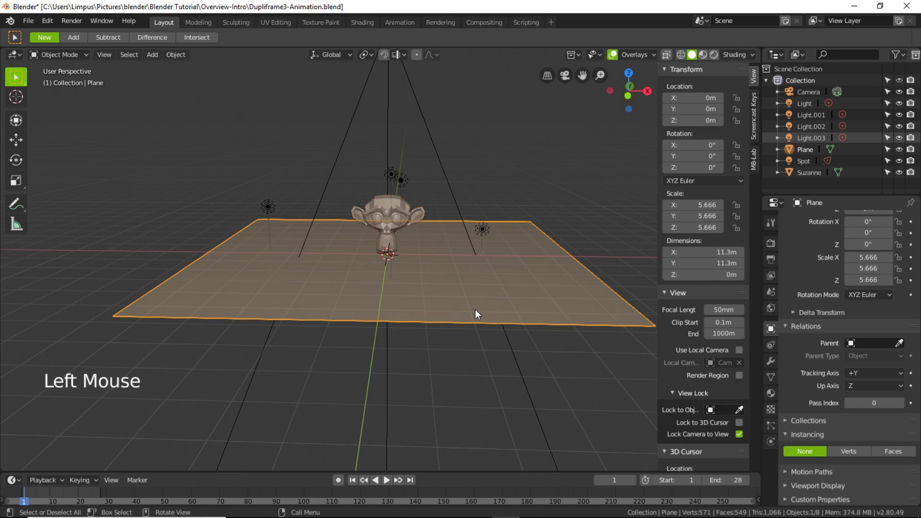
{"action": "left_click", "coordinate": [862, 452]}
{"action": "scroll", "coordinate": [450, 263], "scroll_direction": "down", "scroll_amount": 1}
{"action": "scroll", "coordinate": [466, 324], "scroll_direction": "down", "scroll_amount": 1}
{"action": "scroll", "coordinate": [466, 325], "scroll_direction": "down", "scroll_amount": 4}
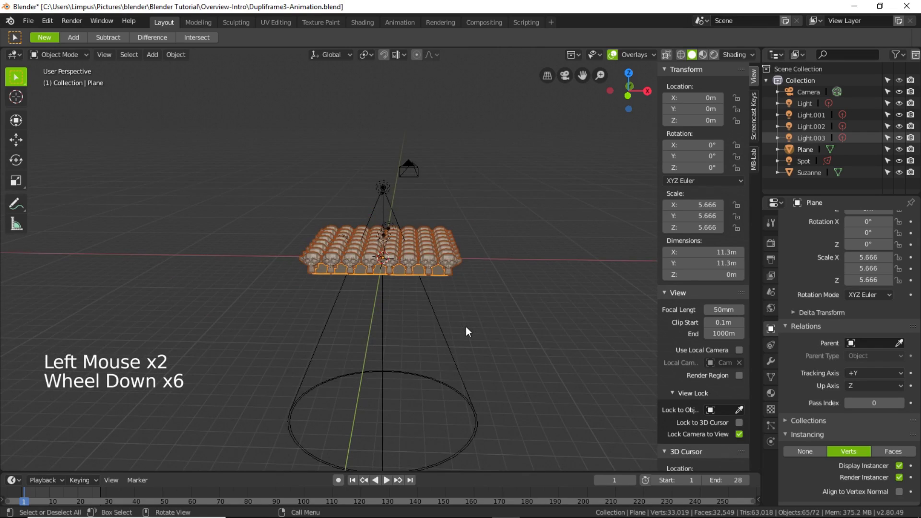
{"action": "scroll", "coordinate": [465, 327], "scroll_direction": "up", "scroll_amount": 4}
{"action": "mouse_move", "coordinate": [529, 345]}
{"action": "middle_mouse_down"}
{"action": "mouse_move", "coordinate": [537, 364]}
{"action": "mouse_move", "coordinate": [466, 379]}
{"action": "mouse_move", "coordinate": [540, 354]}
{"action": "middle_mouse_up"}
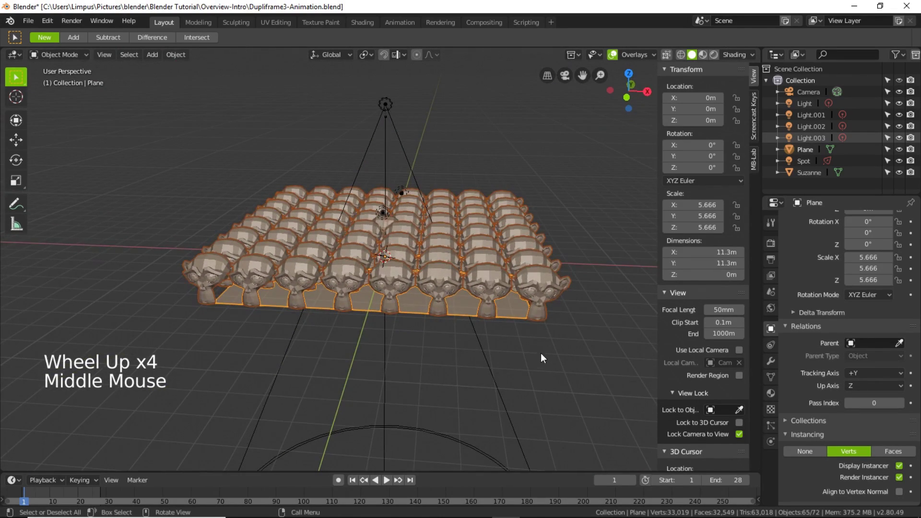
{"action": "key", "text": "s"}
{"action": "left_click", "coordinate": [549, 304]}
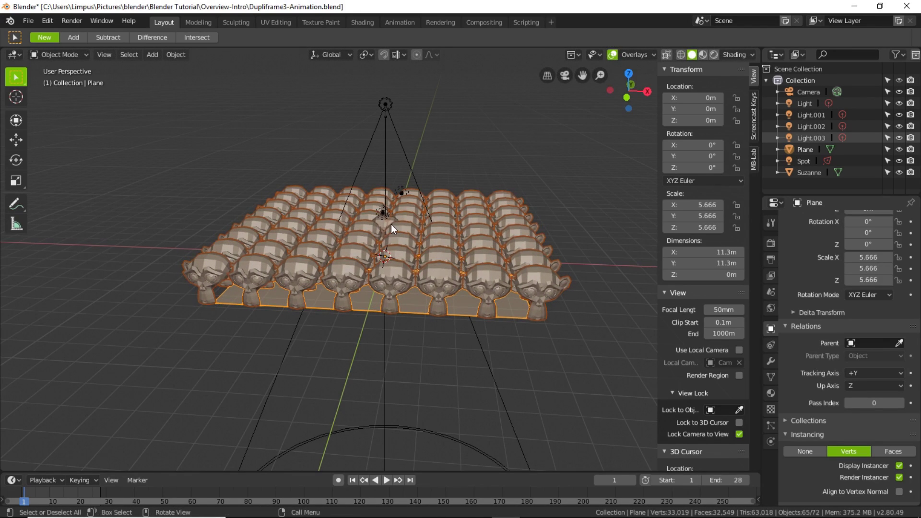
- Select the original monkey at the centre of the grid and scale it down by about 0.611
{"action": "mouse_move", "coordinate": [391, 224]}
{"action": "middle_mouse_down"}
{"action": "mouse_move", "coordinate": [433, 274]}
{"action": "mouse_move", "coordinate": [419, 296]}
{"action": "mouse_move", "coordinate": [388, 231]}
{"action": "middle_mouse_up"}
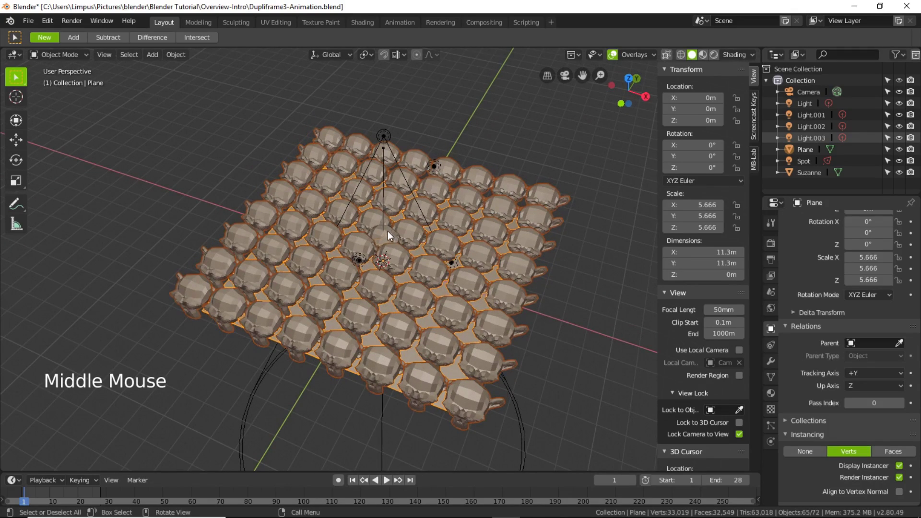
{"action": "left_click", "coordinate": [390, 232]}
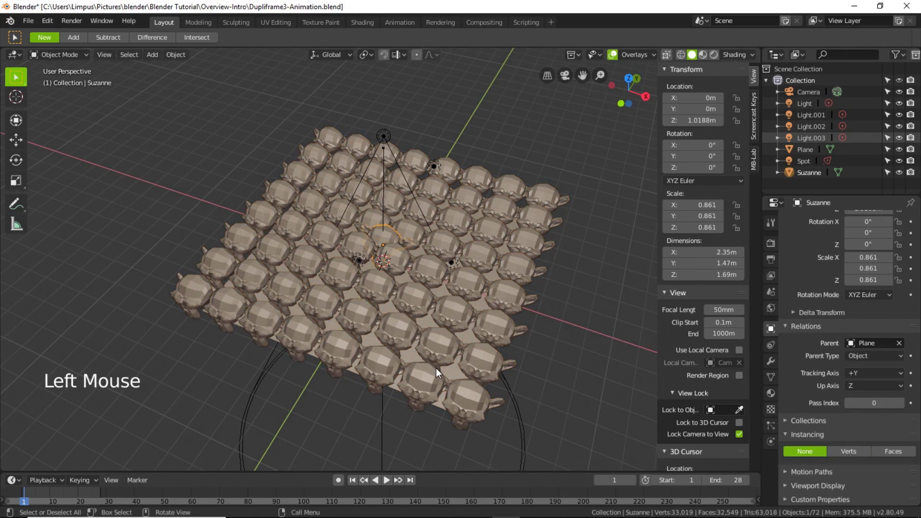
{"action": "middle_click_drag", "start_coordinate": [436, 367], "coordinate": [442, 345]}
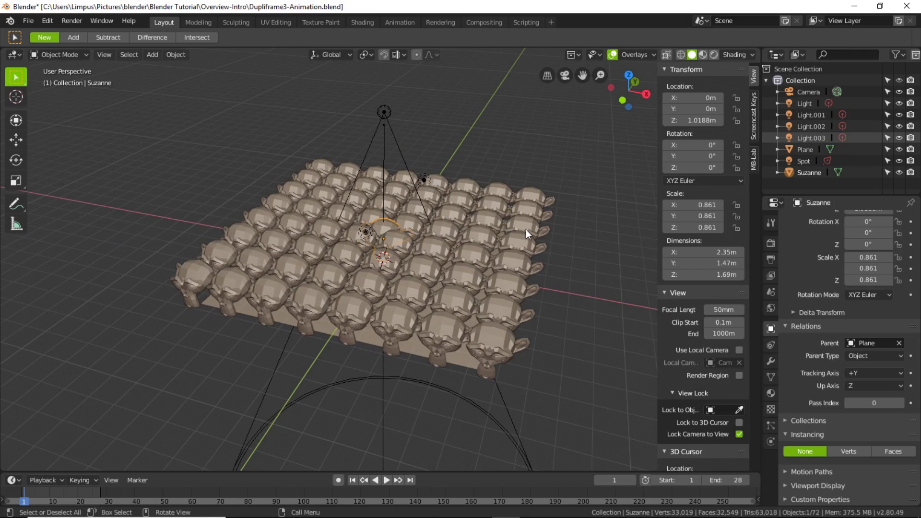
{"action": "key", "text": "s"}
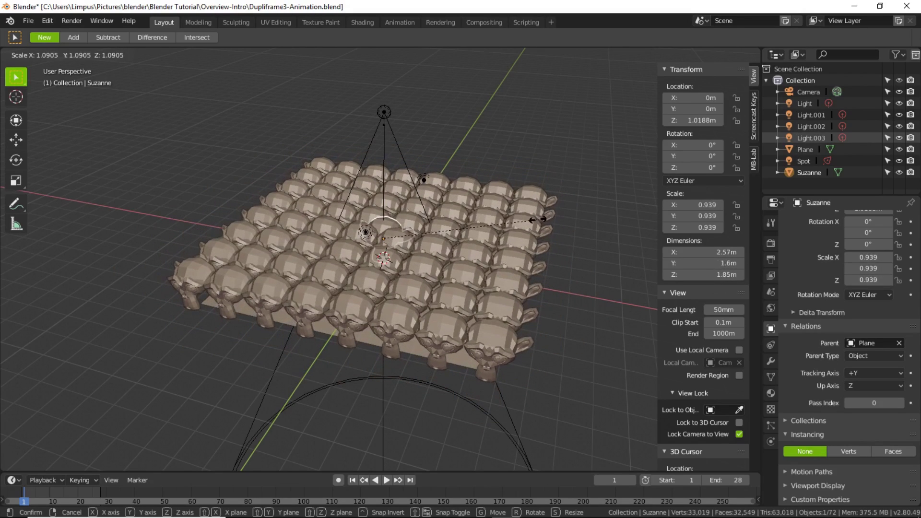
{"action": "left_click", "coordinate": [537, 220]}
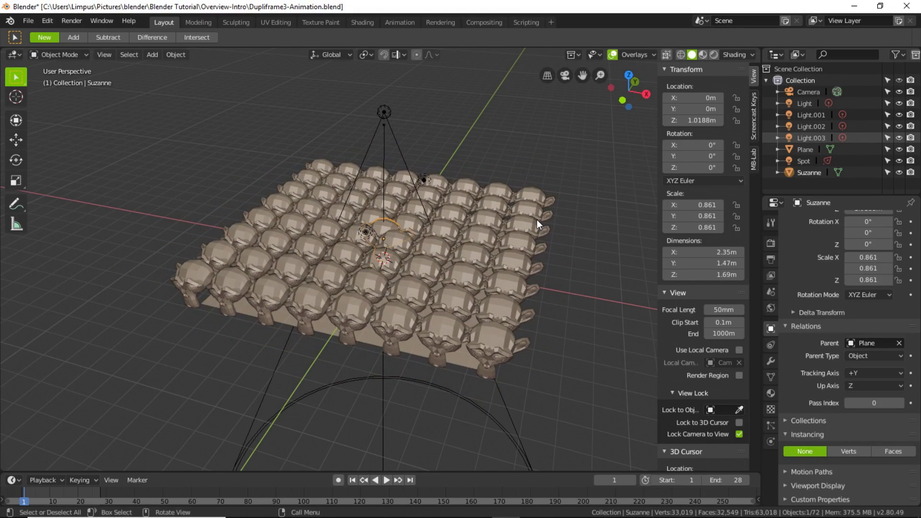
{"action": "key", "text": "g"}
{"action": "right_click", "coordinate": [537, 140]}
{"action": "key", "text": "s"}
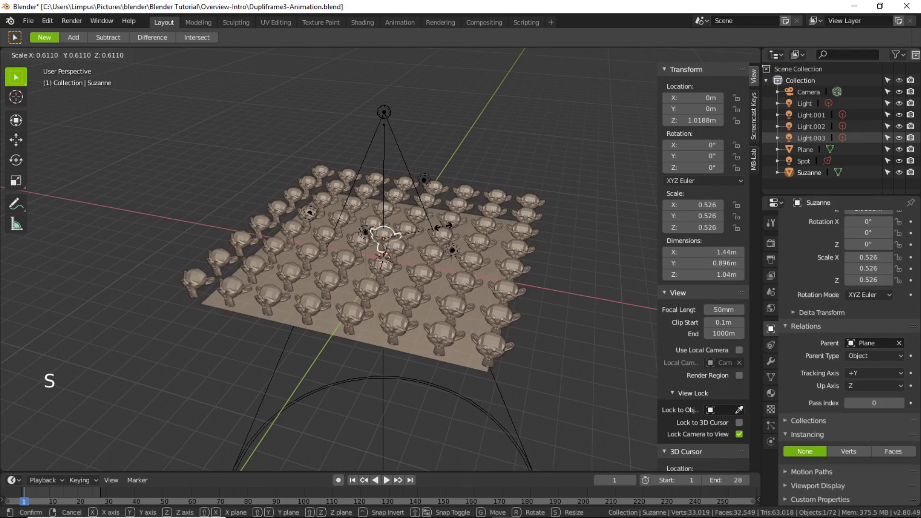
{"action": "left_click", "coordinate": [454, 242]}
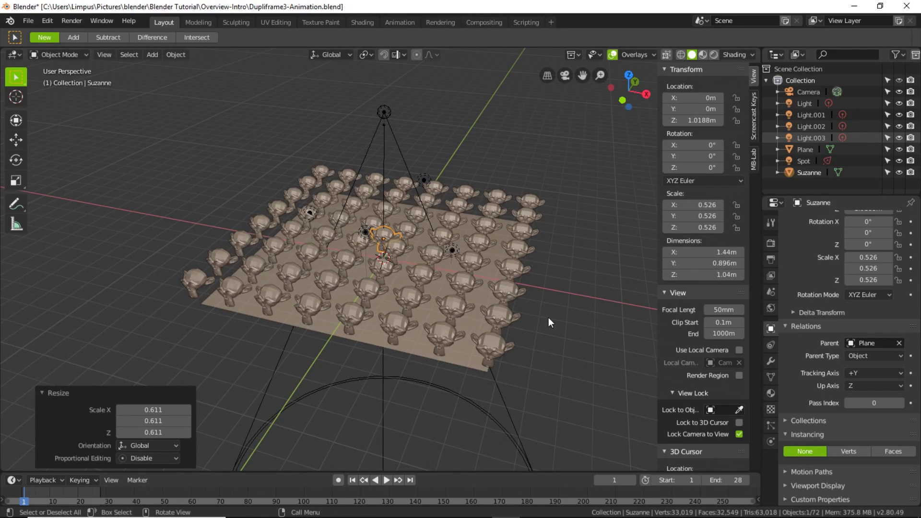
- Select the instancing plane and convert its monkey instances into real objects with Make Duplicates Real
{"action": "middle_click_drag", "start_coordinate": [548, 317], "coordinate": [566, 301]}
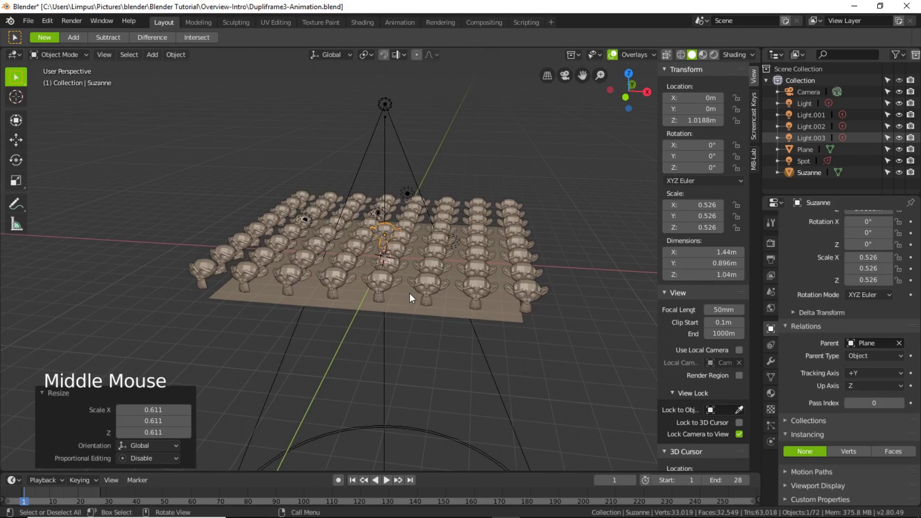
{"action": "left_click", "coordinate": [435, 288]}
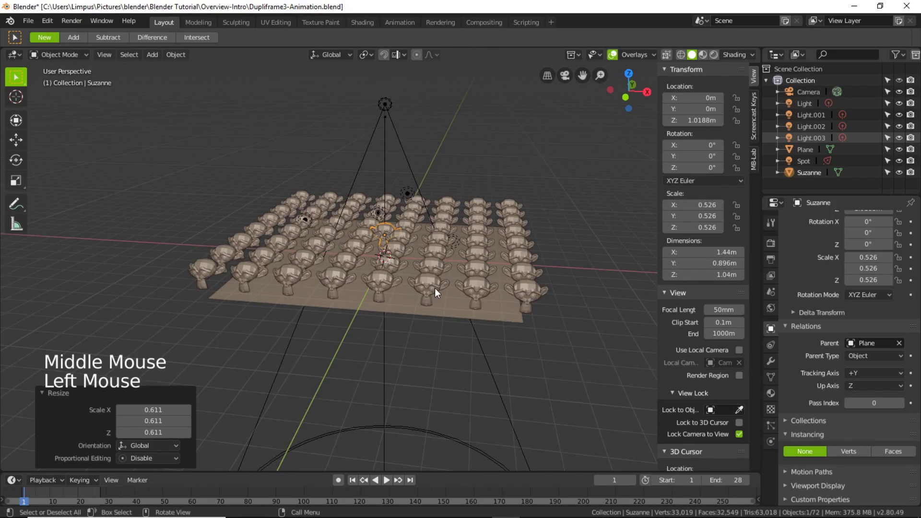
{"action": "left_click", "coordinate": [540, 290]}
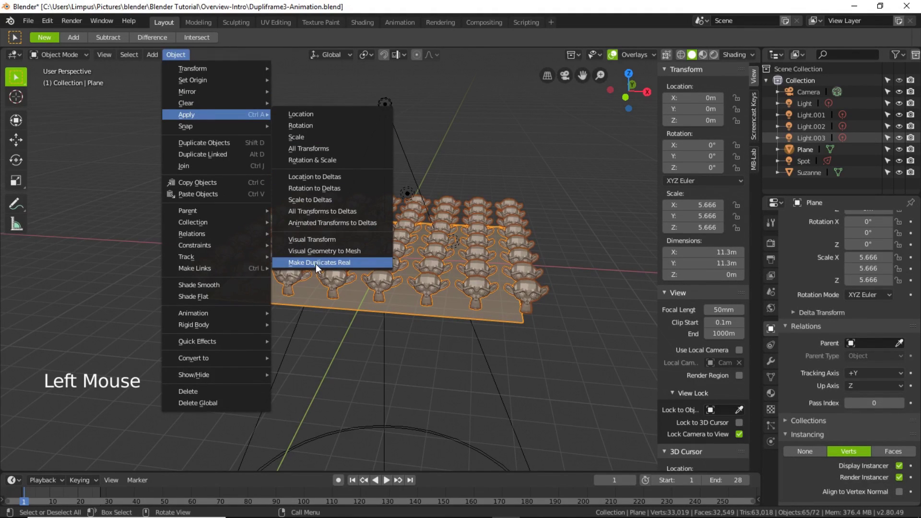
{"action": "left_click", "coordinate": [316, 263]}
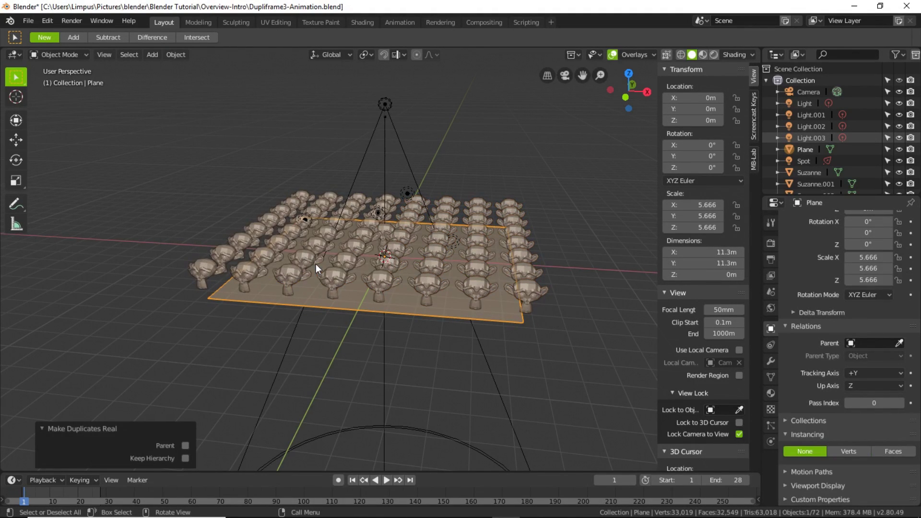
- Pick a single monkey on the grid's +X edge and move it about -0.356 m in X, 1.82 m in Y and 3.41 m in Z
{"action": "middle_click_drag", "start_coordinate": [484, 327], "coordinate": [437, 277]}
{"action": "left_click", "coordinate": [385, 235]}
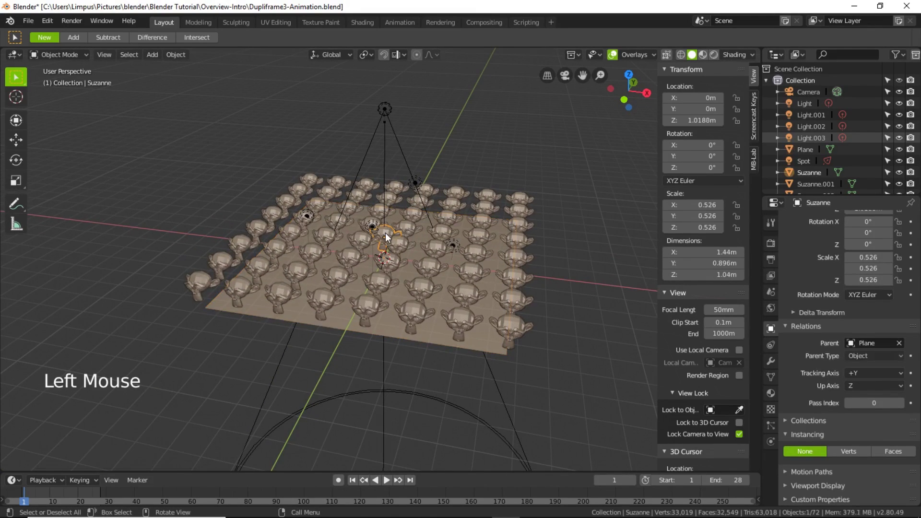
{"action": "left_click", "coordinate": [396, 271]}
{"action": "left_click", "coordinate": [432, 270]}
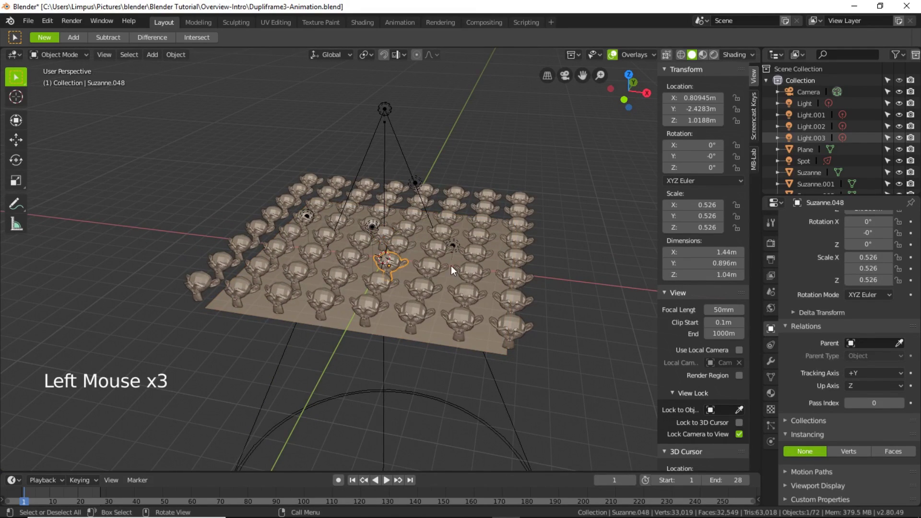
{"action": "left_click", "coordinate": [511, 278]}
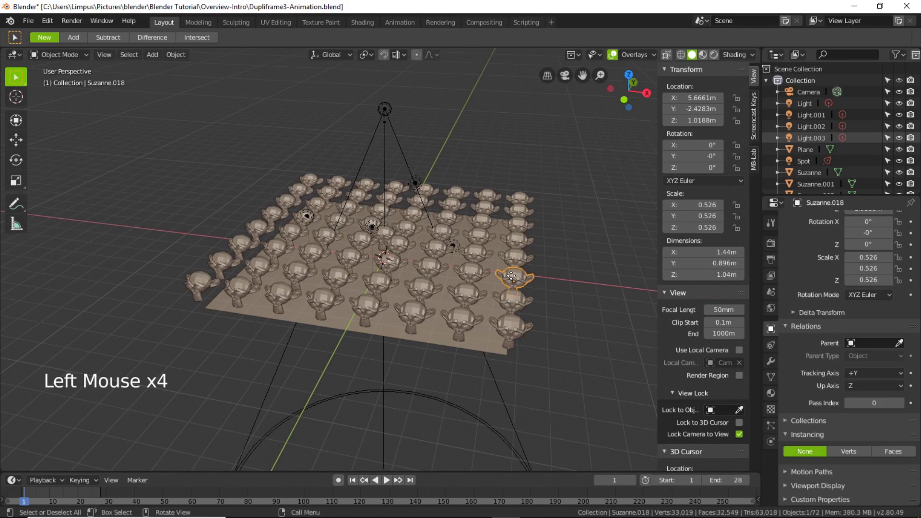
{"action": "key", "text": "g"}
{"action": "left_click", "coordinate": [516, 179]}
- Lift another monkey from between the grid's centre and +X edge, moving it about -0.507 m in X, 1.88 m in Y and 3.59 m in Z
{"action": "left_click", "coordinate": [432, 268]}
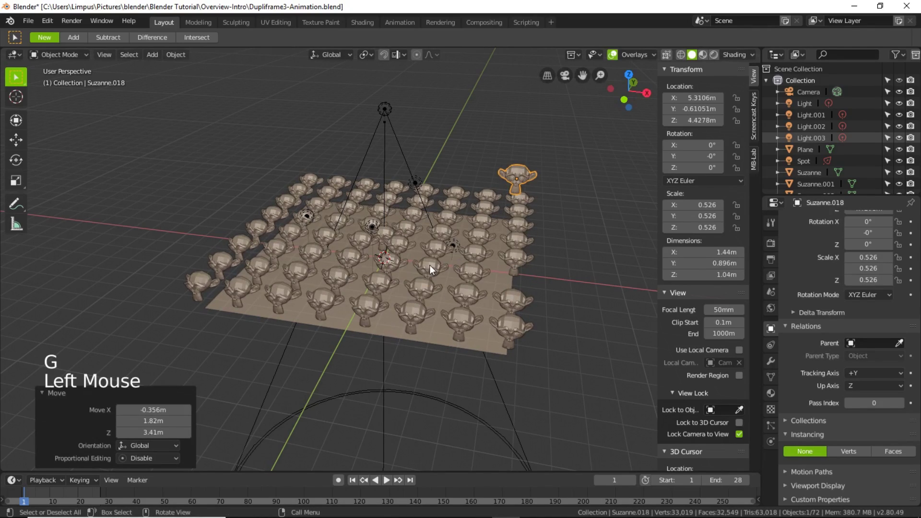
{"action": "key", "text": "g"}
{"action": "left_click", "coordinate": [430, 165]}
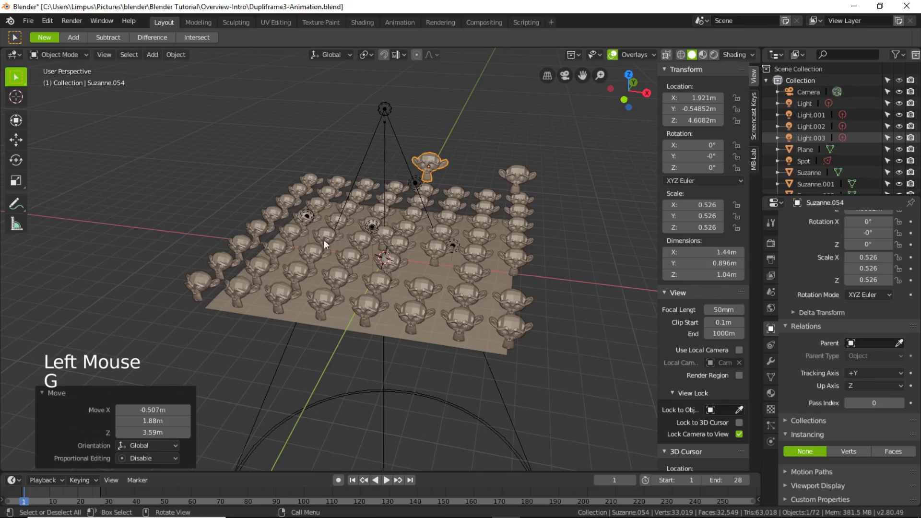
{"action": "left_click", "coordinate": [313, 251]}
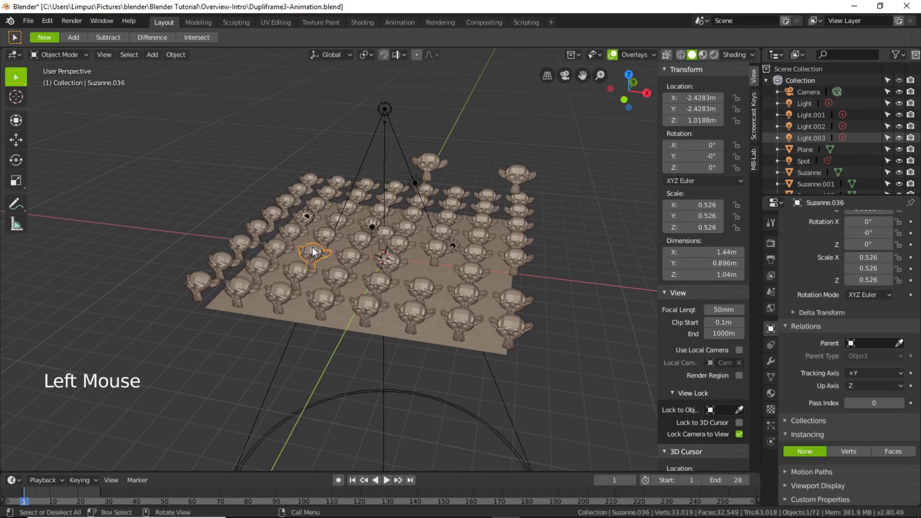
{"action": "key", "text": "s"}
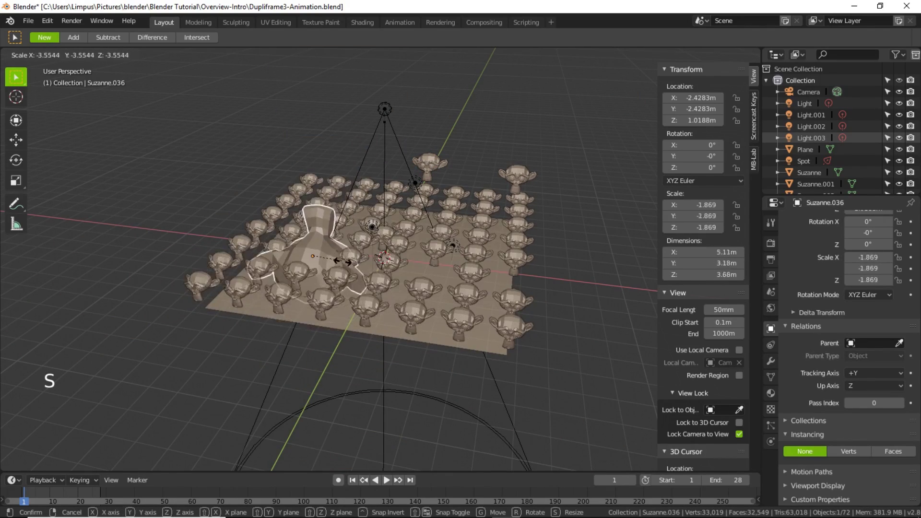
{"action": "key", "text": "r"}
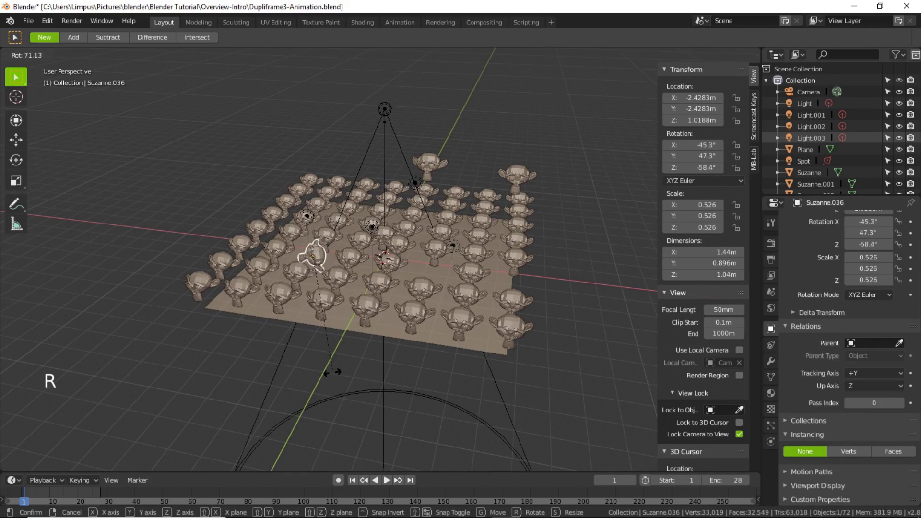
{"action": "right_click", "coordinate": [396, 285]}
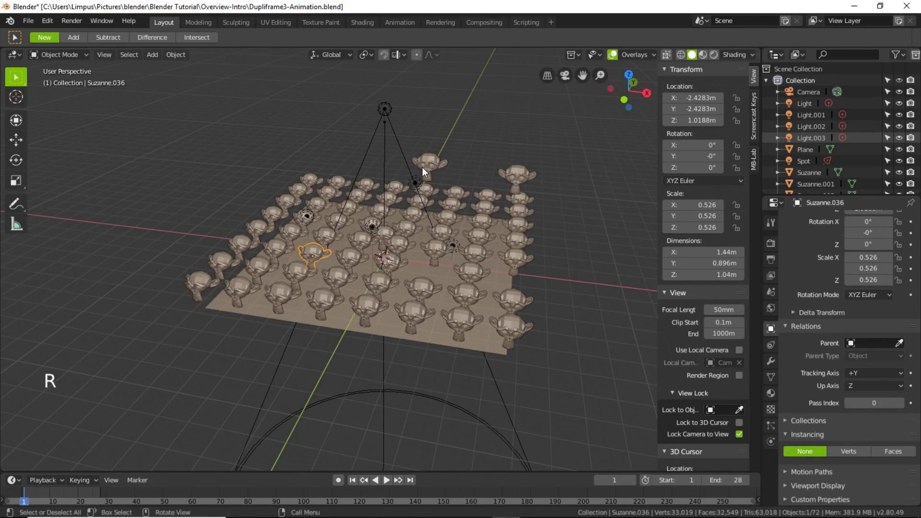
- Move a monkey just behind the centre about -2.44 m in X, 0.648 m in Y and 2.28 m in Z, and enlarge it about 4.63 times
{"action": "left_click", "coordinate": [409, 230]}
{"action": "key", "text": "g"}
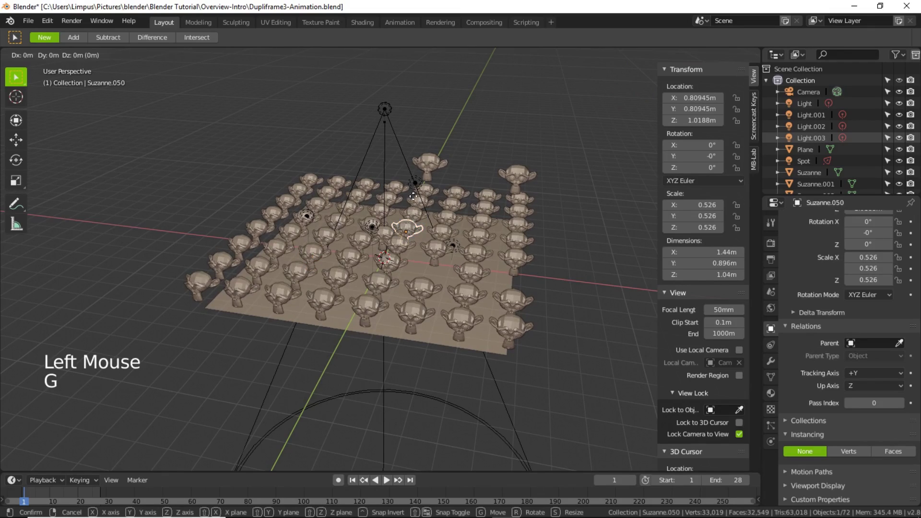
{"action": "left_click", "coordinate": [370, 175]}
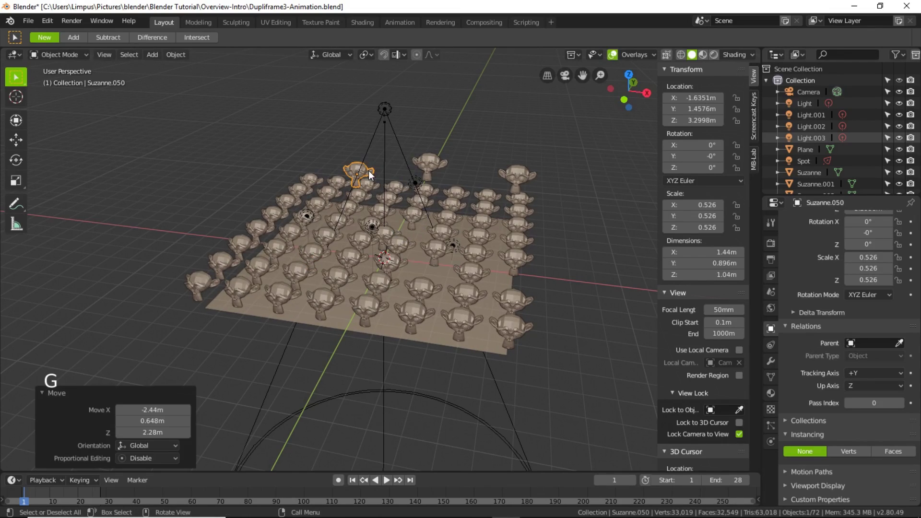
{"action": "key", "text": "s"}
{"action": "left_click", "coordinate": [412, 176]}
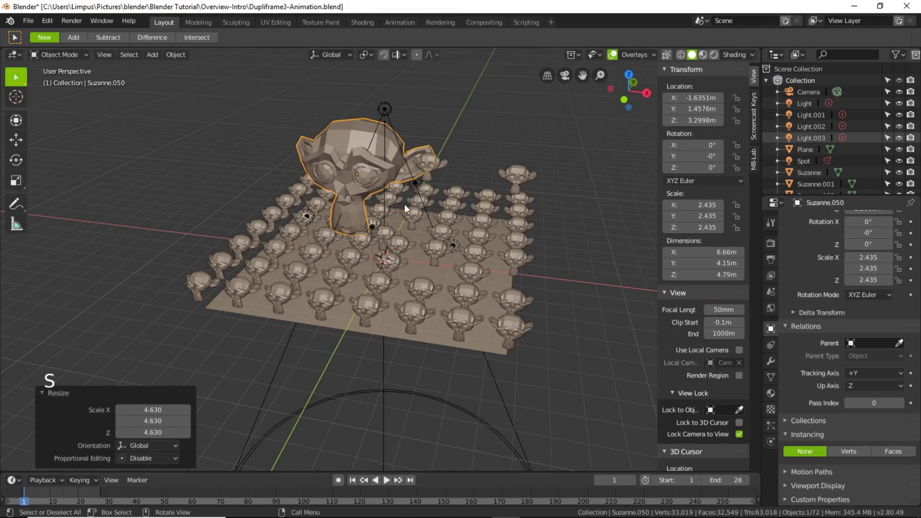